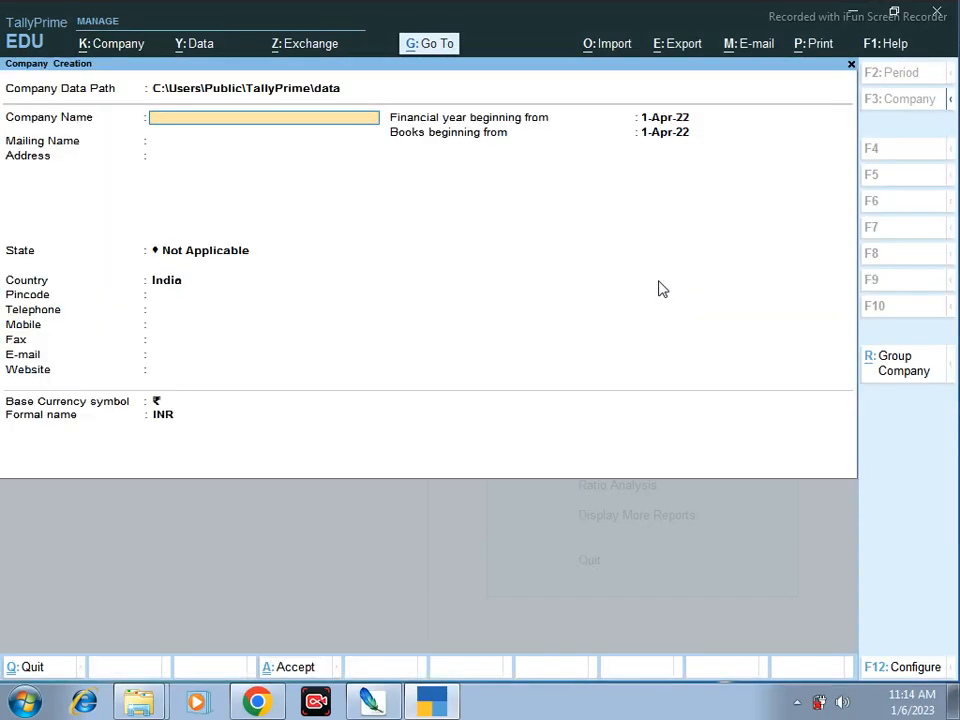
- Name the new company Max Project, keep the same mailing name, and enter the company's address
type("Max Project")
key("Return")
key("Return")
key("Return")
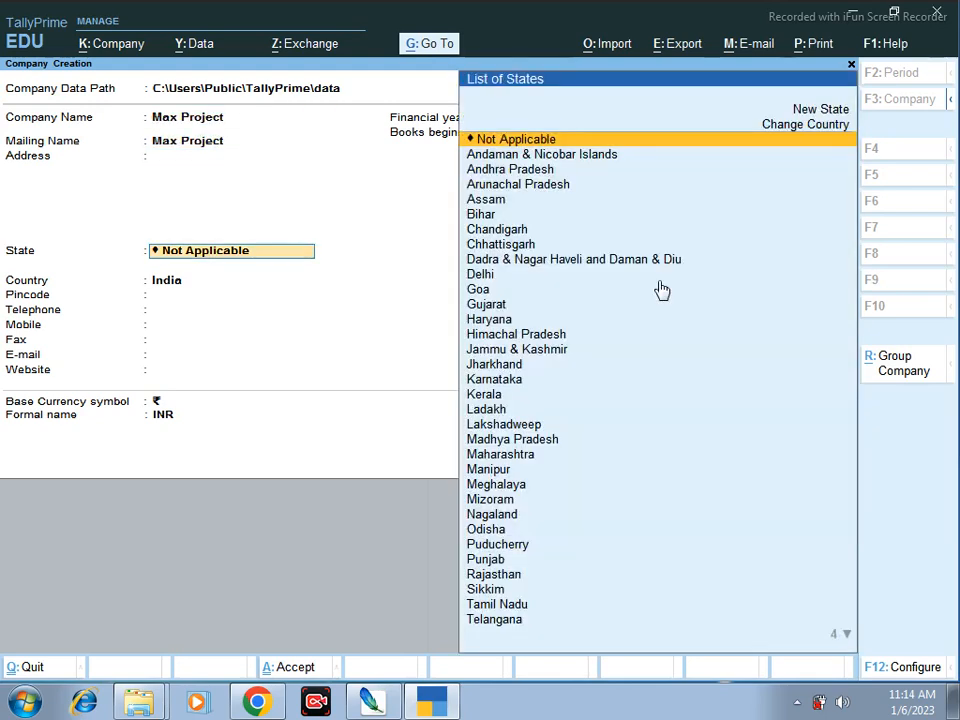
key("BackSpace")
type("Jodhadi")
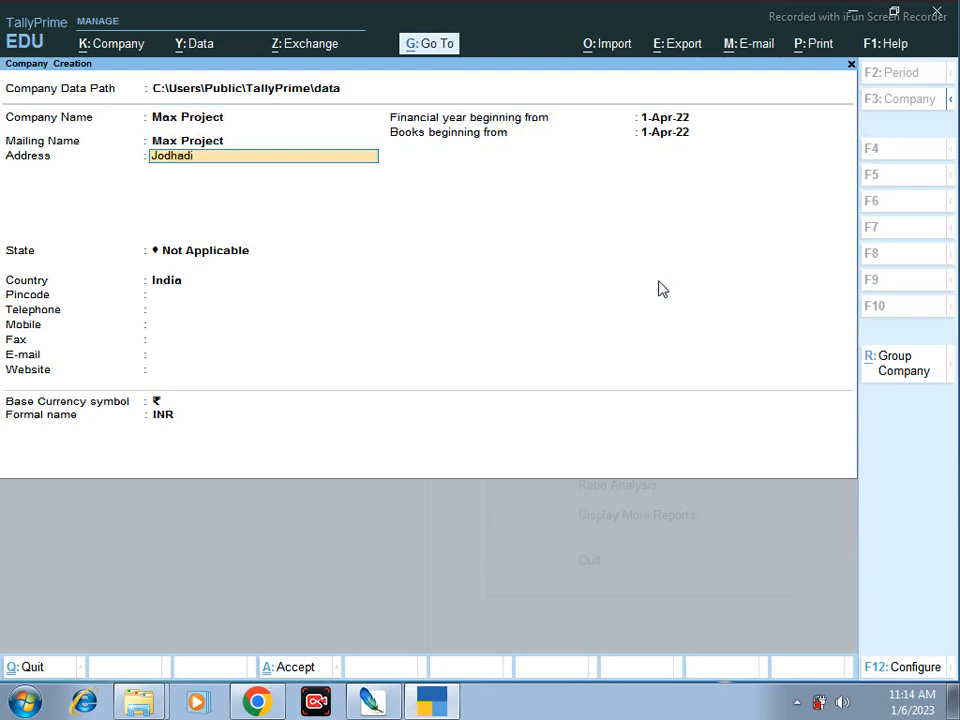
type("h More Chas")
key("Return")
key("Return")
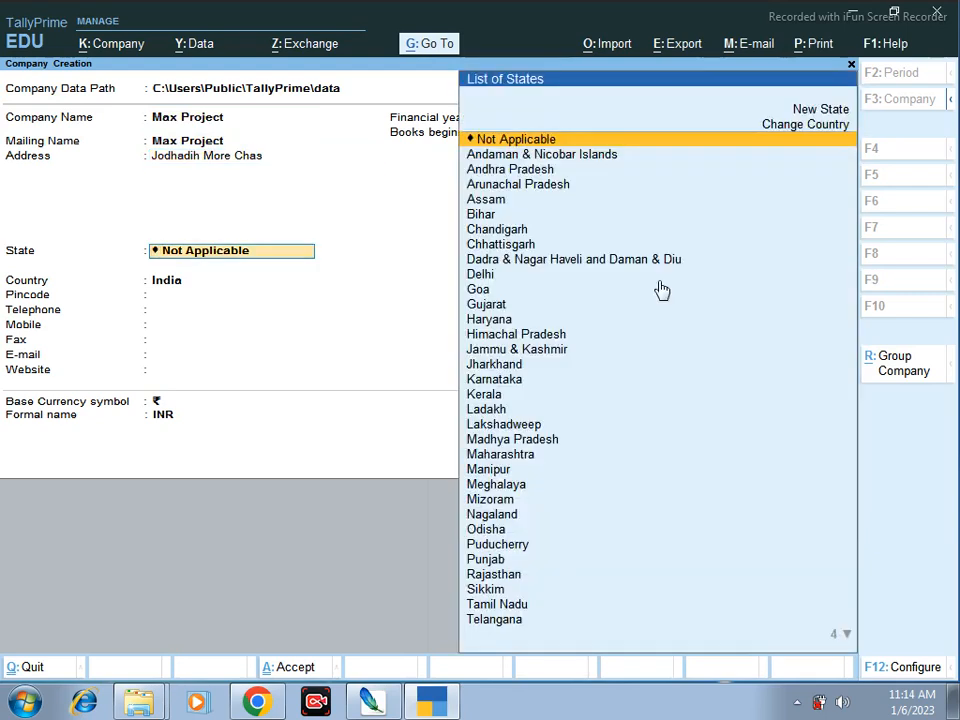
- Set the state to Jharkhand, enter the pincode, and create the company with the remaining contact fields blank
type("Jha")
key("Return")
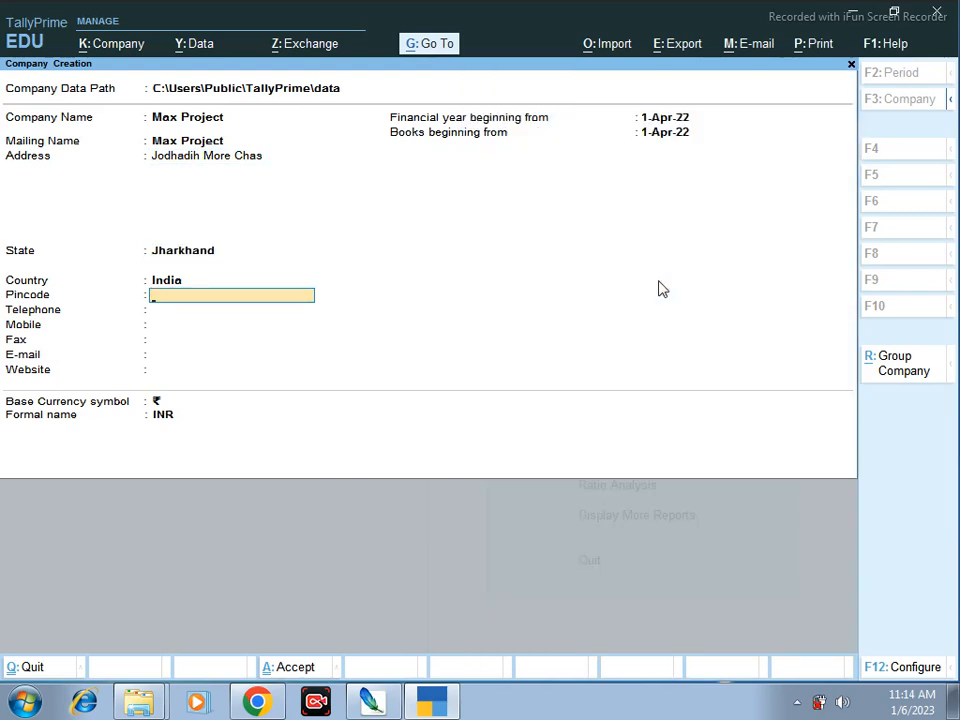
type("827013")
key("Return")
key("Return")
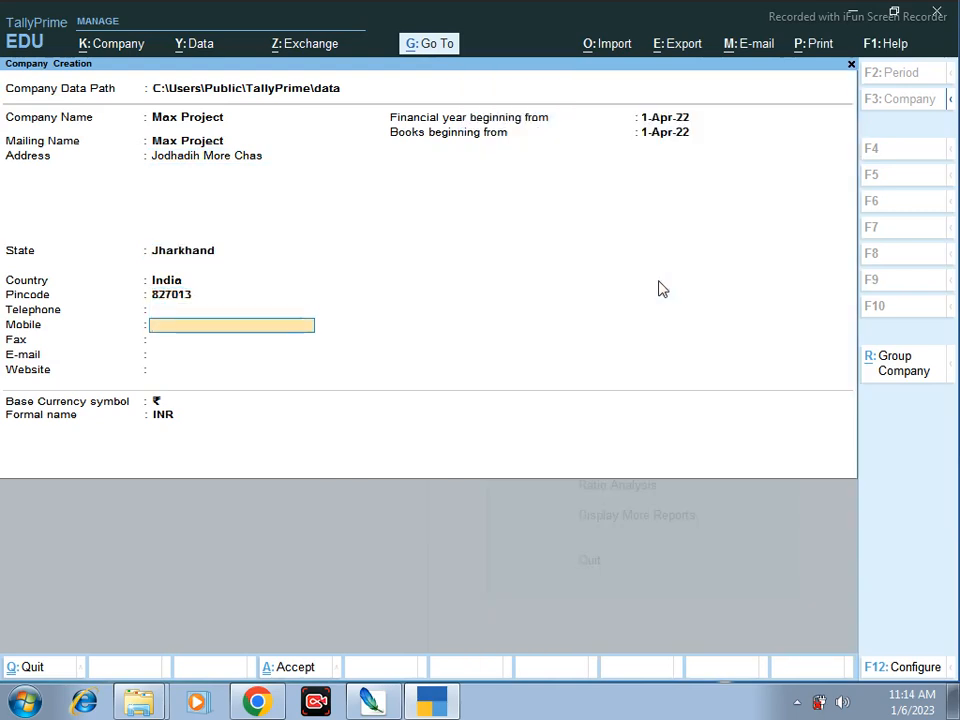
key("Return")
key("Return")
key("Return")
key("Return")
key("Return")
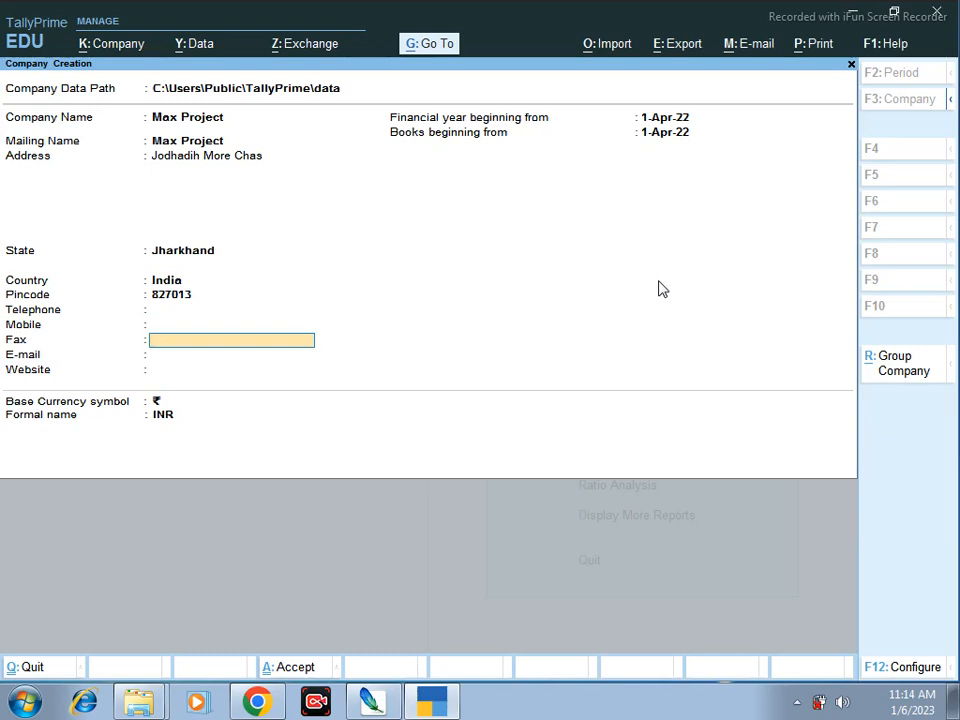
key("Return")
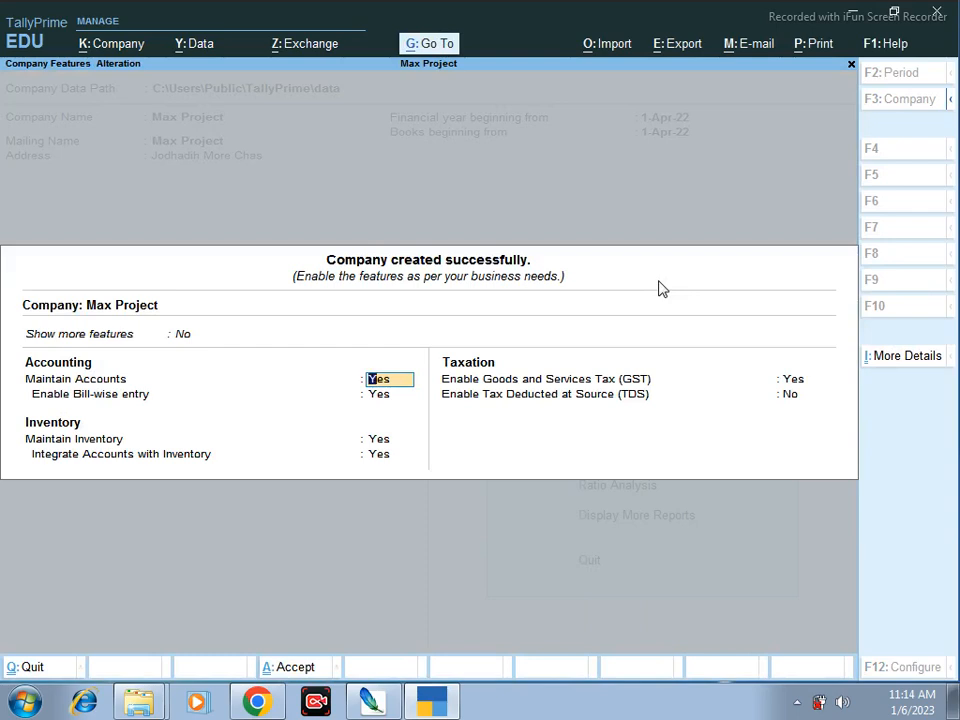
- Disable Goods and Services Tax (GST) for Max Project, keep the accounting and inventory features enabled, and save the features
key("Return")
key("Return")
key("Return")
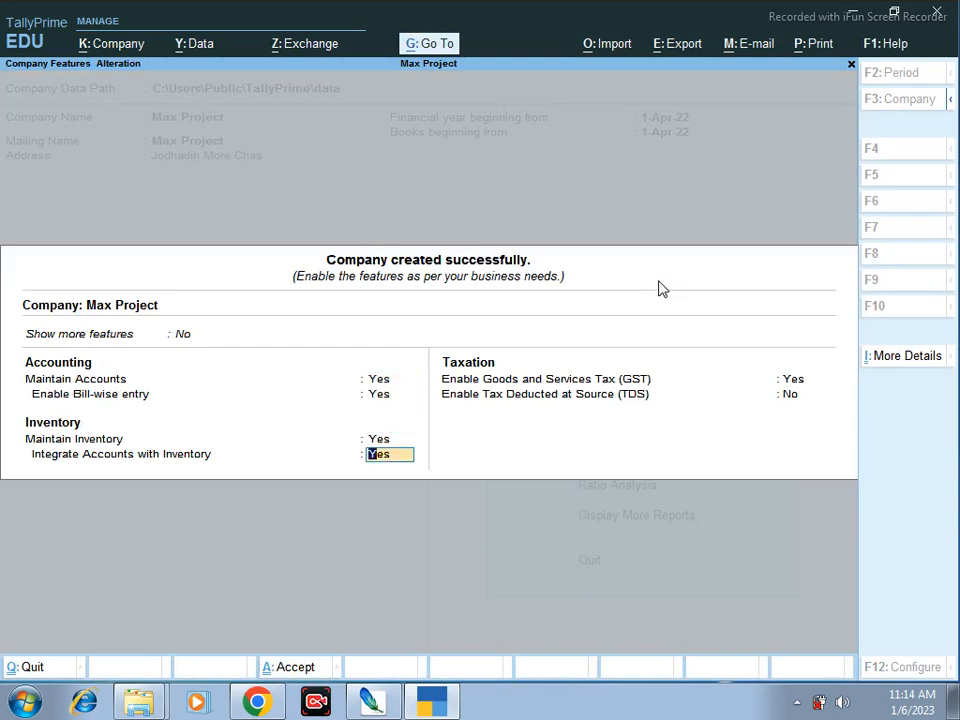
key("Return")
type("n")
key("Return")
key("Return")
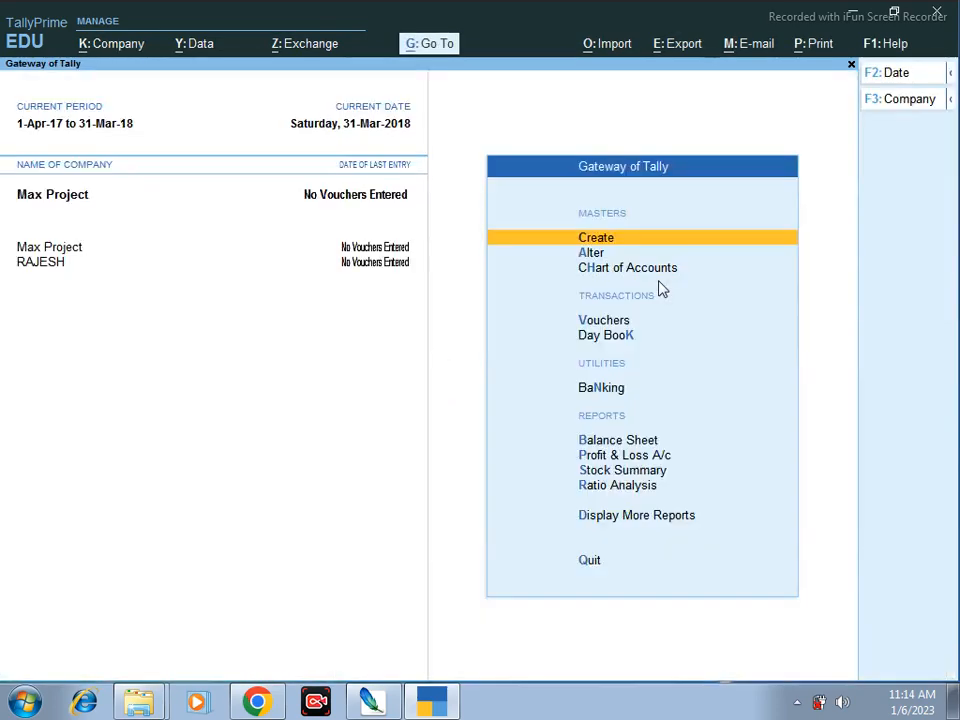
- Open the list of ledgers from the Chart of Accounts
key("Down")
key("Up")
key("Down")
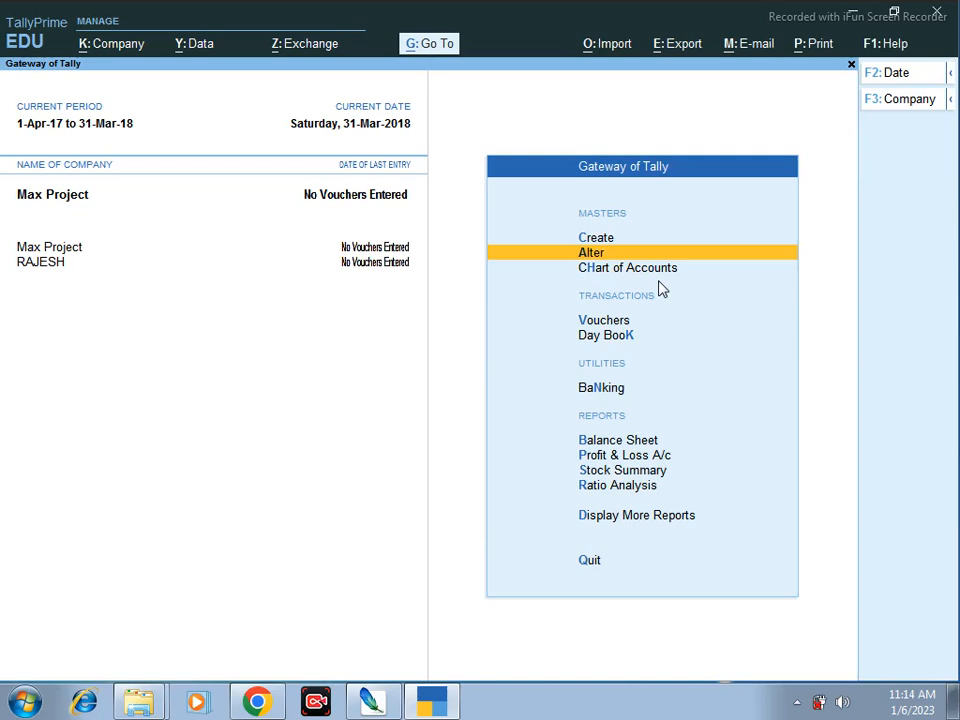
key("Down")
key("Return")
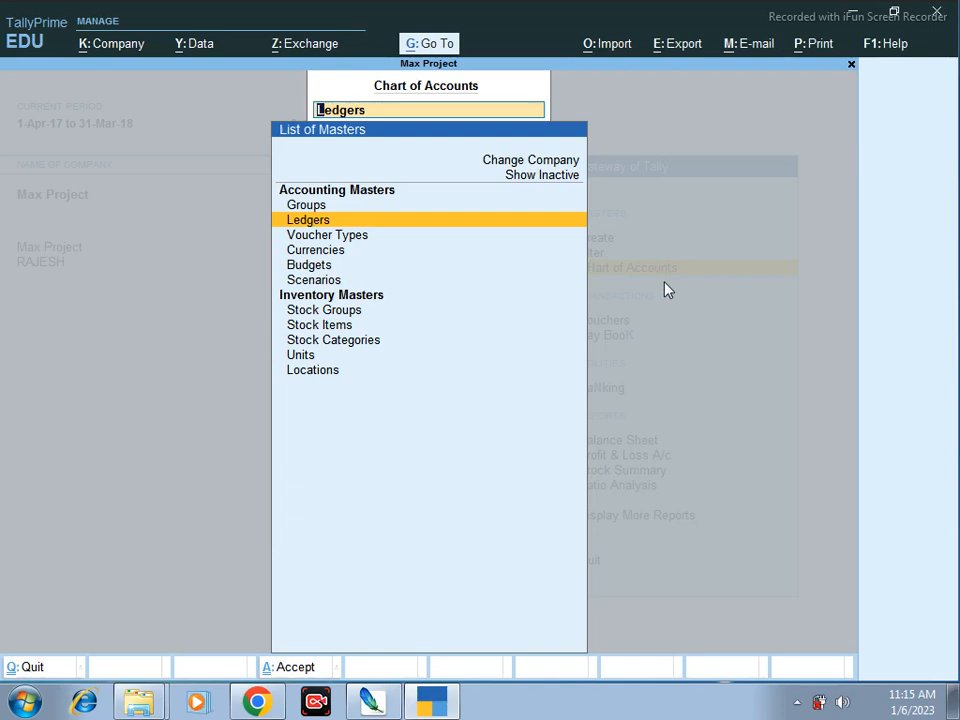
key("Up")
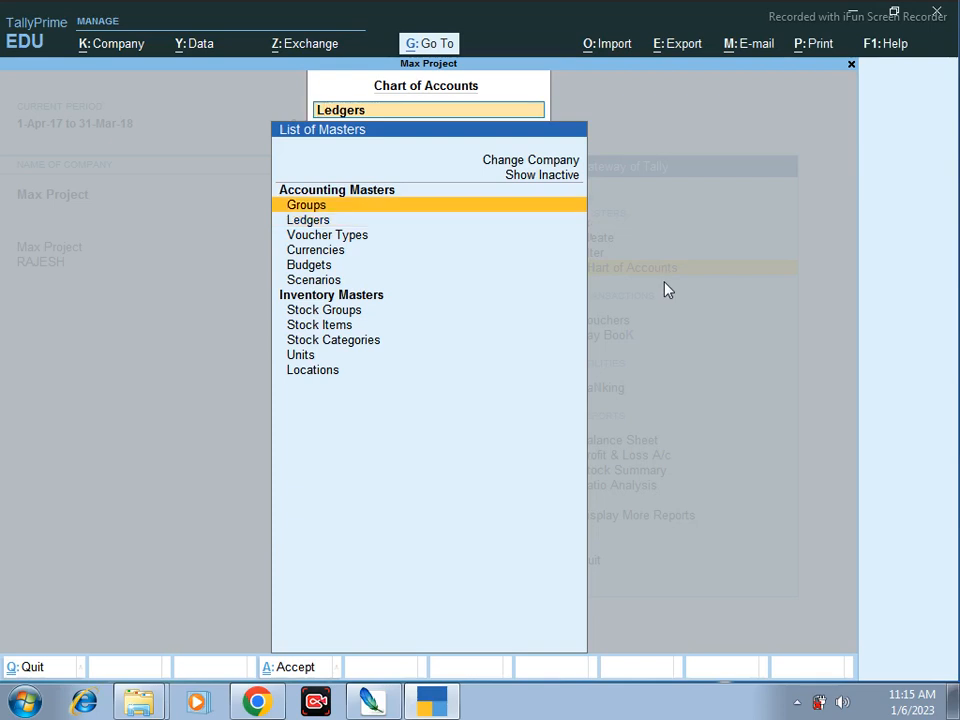
key("Down")
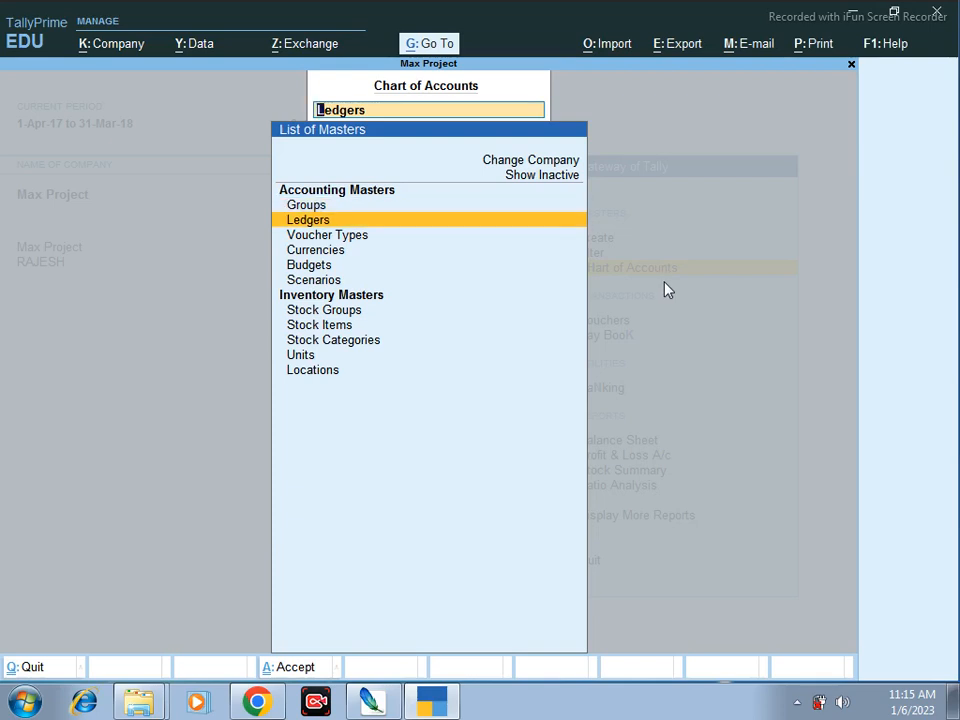
key("Down")
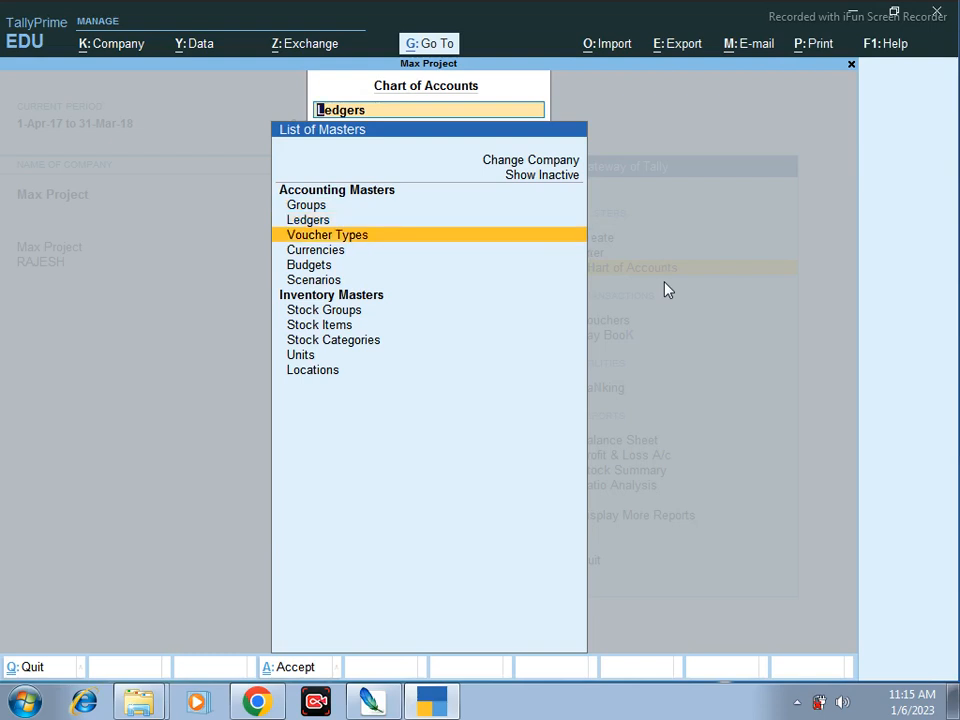
key("Down")
key("Down")
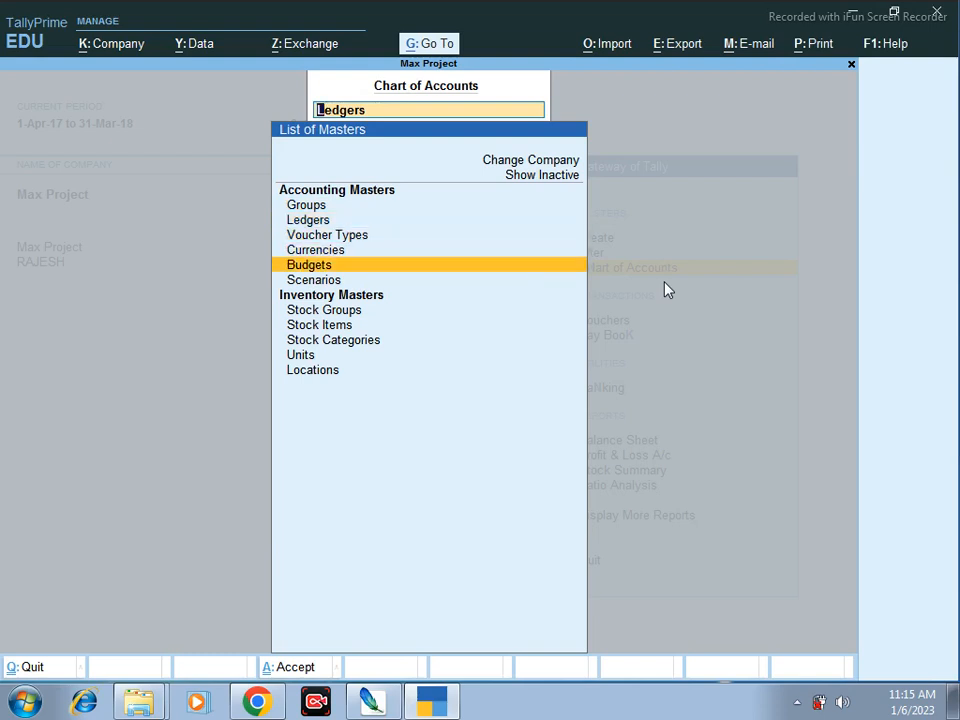
key("Up")
key("Up")
key("Up")
key("Up")
key("Up")
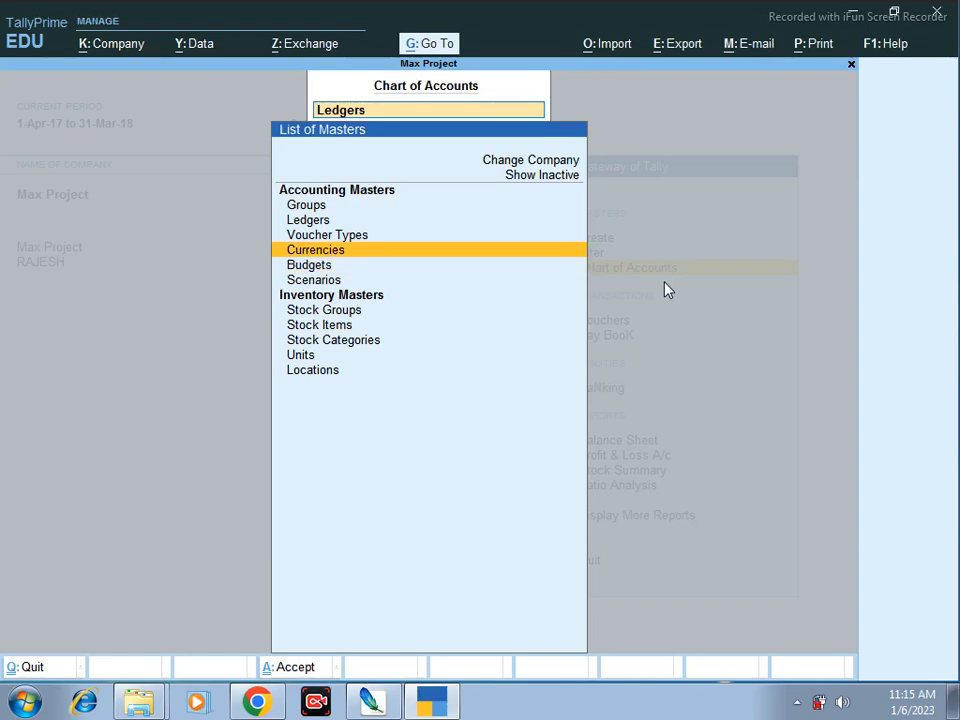
key("Down")
key("Down")
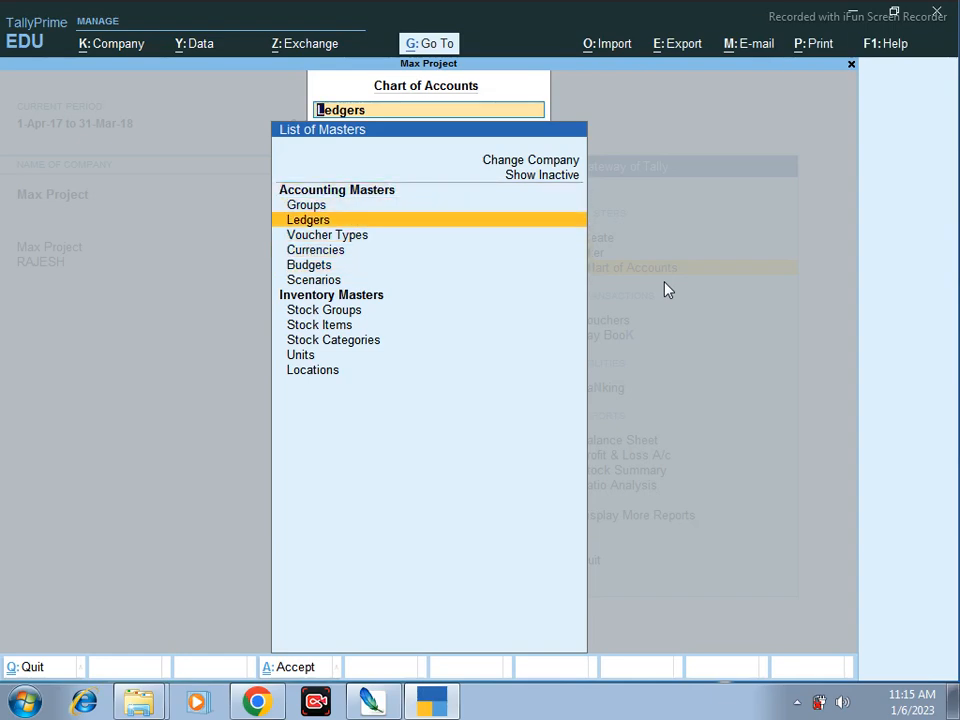
key("Return")
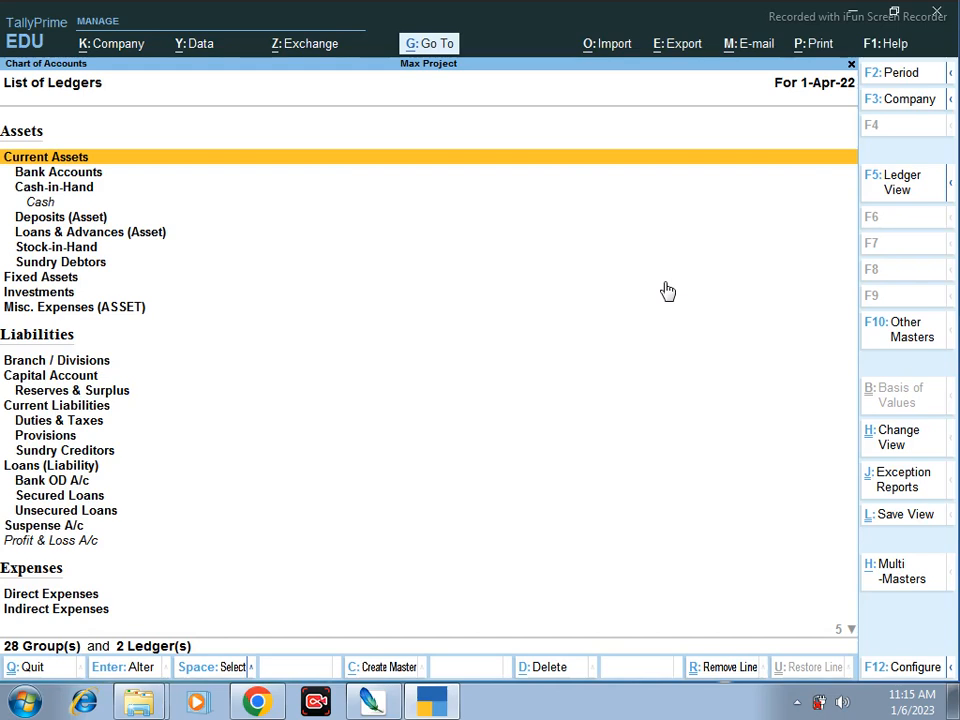
- Look through the asset groups in the list of ledgers, from Current Assets to Sundry Debtors
key("Down")
key("Down")
key("Down")
key("Down")
key("Down")
key("Down")
key("Down")
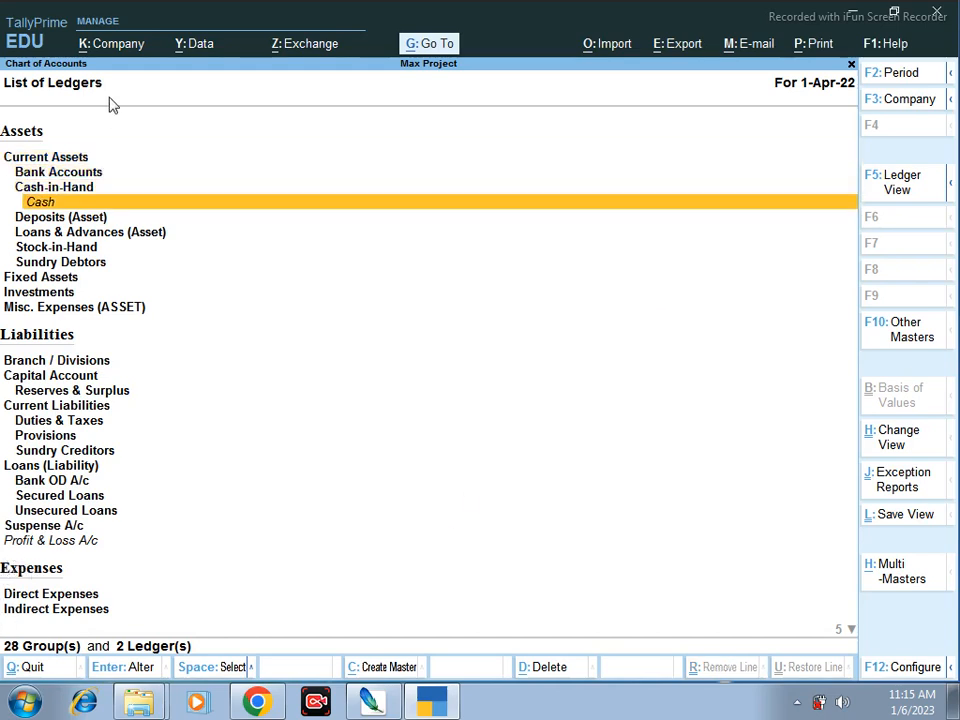
key("Up")
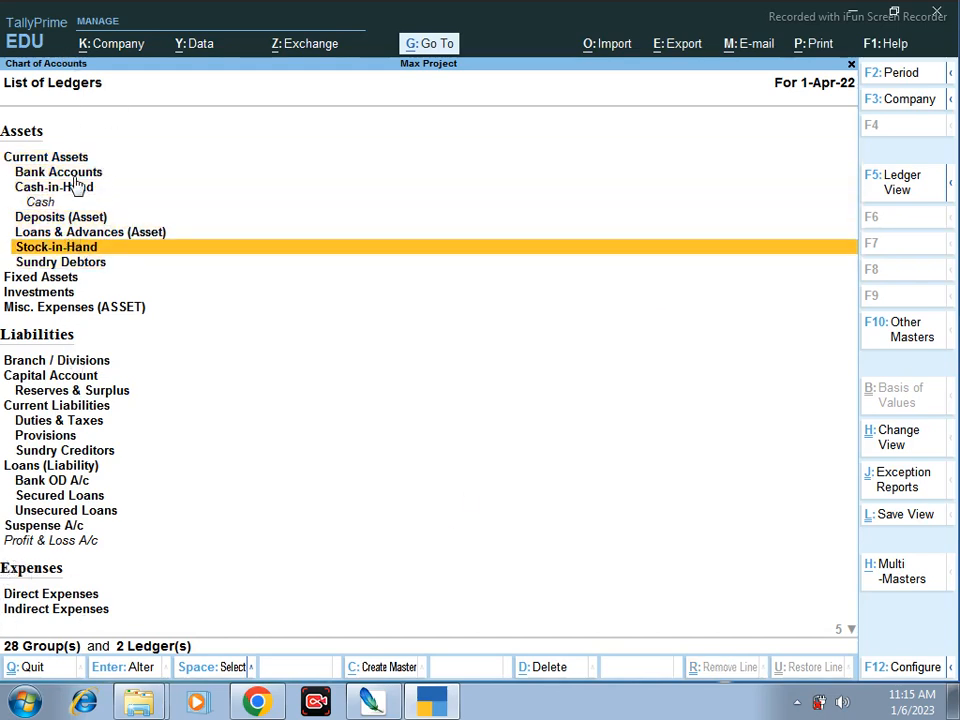
left_click(79, 188)
left_click(77, 160)
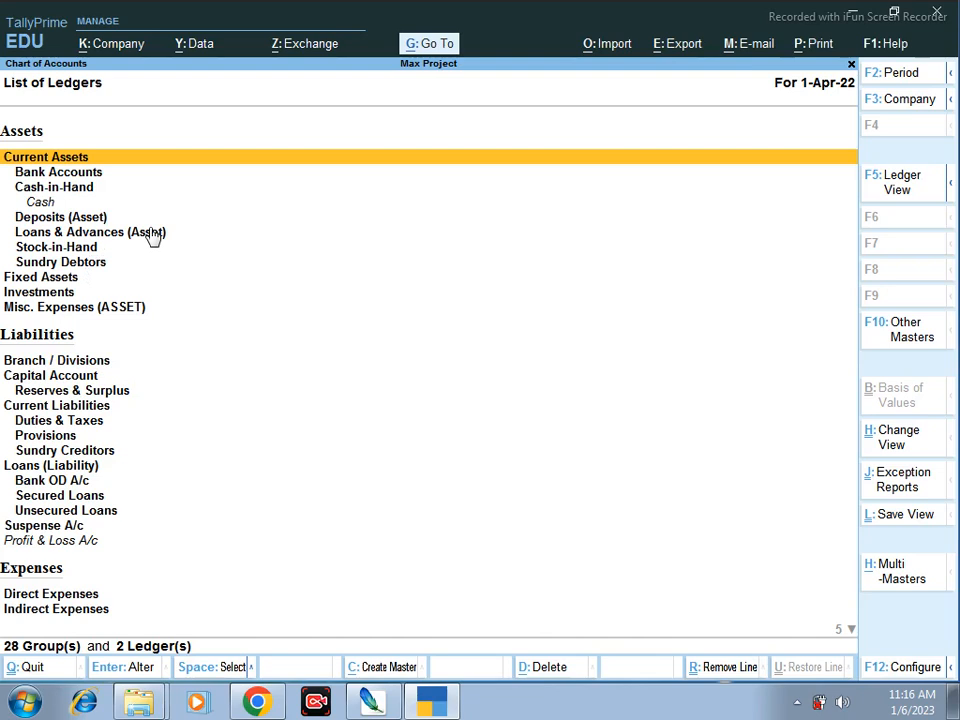
- View the ledgers in Ledger View and return to the list of ledgers arranged by group
left_click(900, 449)
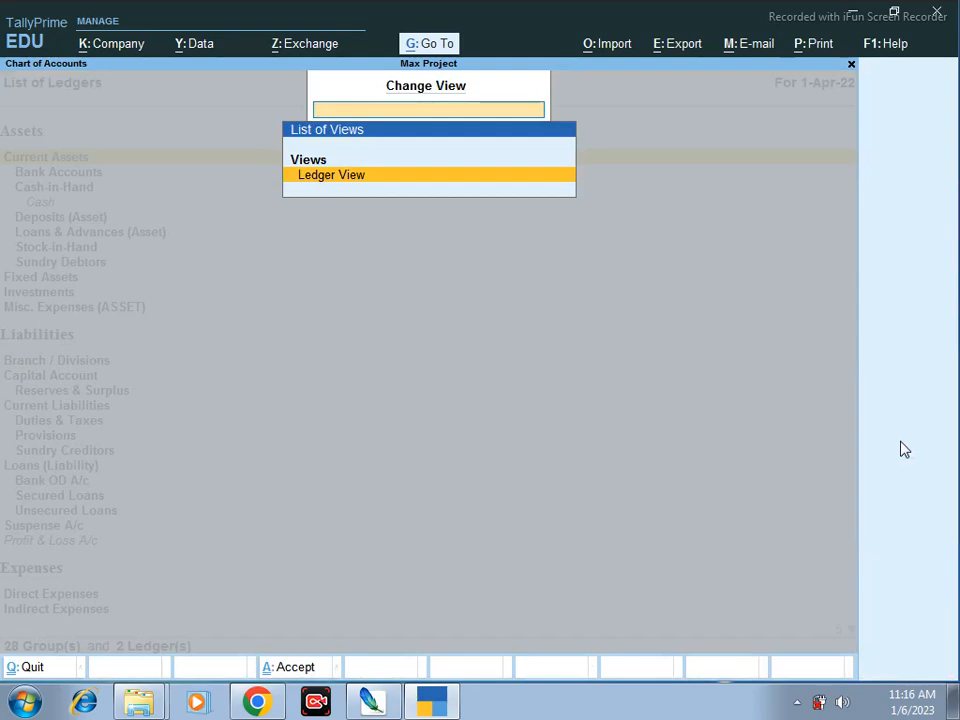
key("Return")
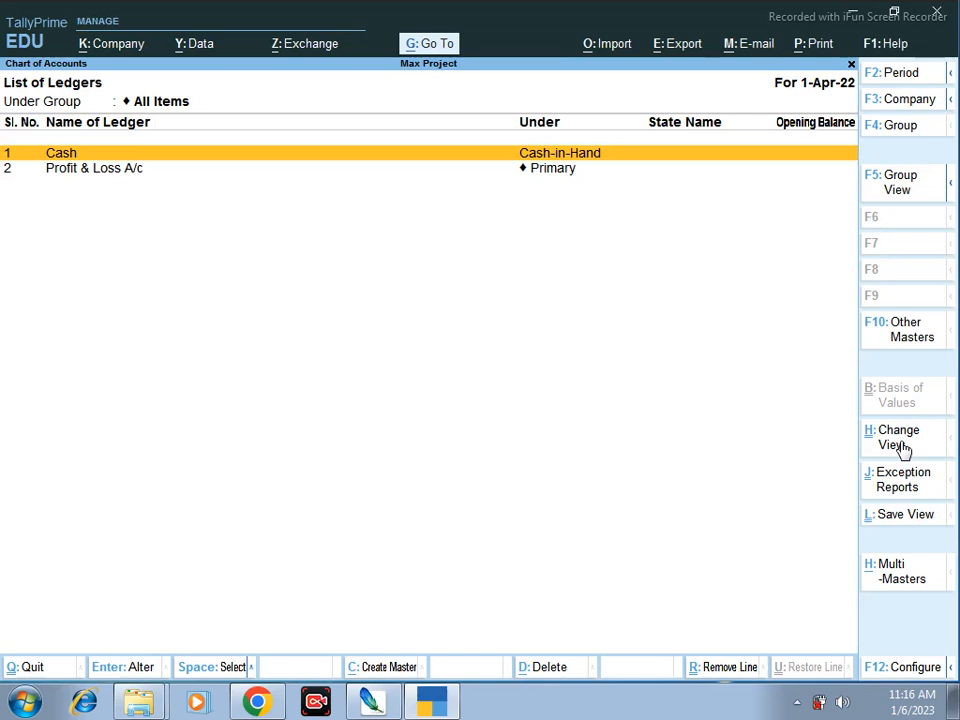
key("Escape")
key("Escape")
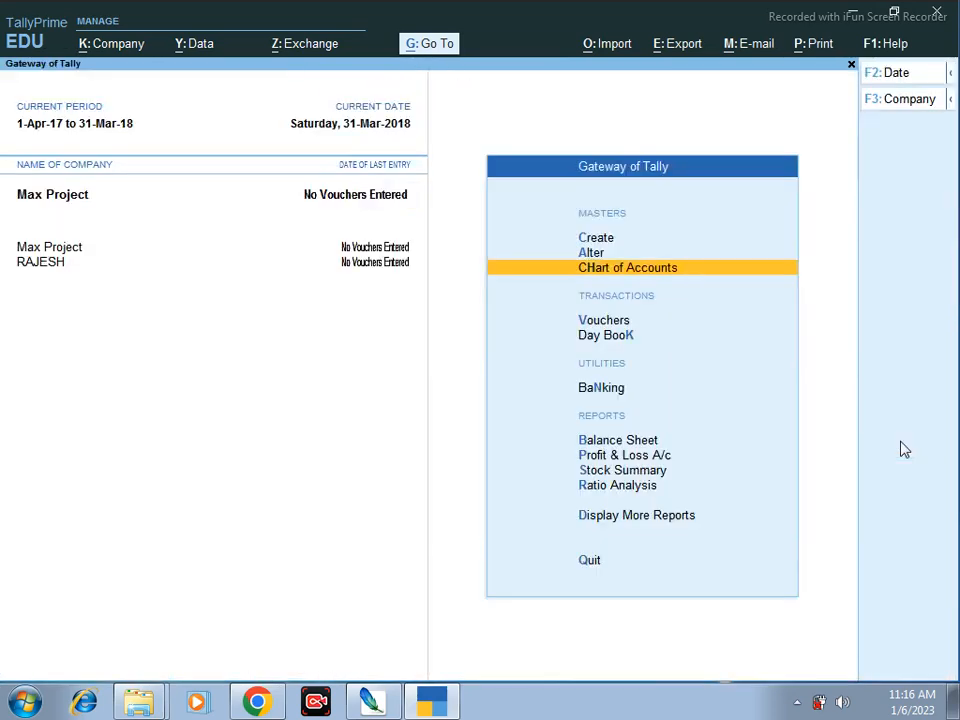
key("Return")
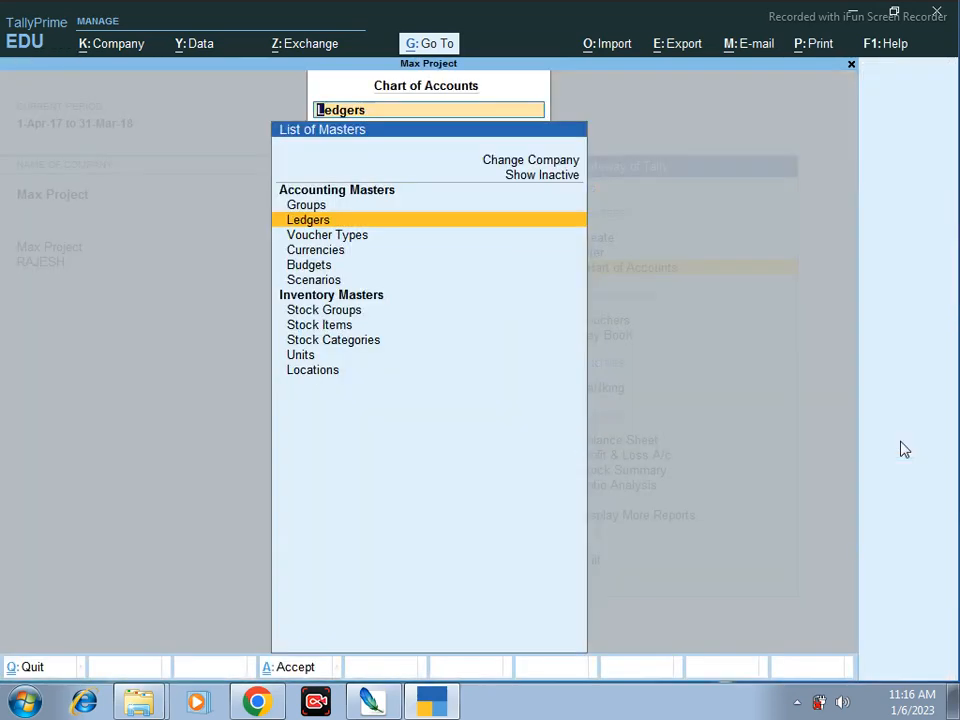
key("Return")
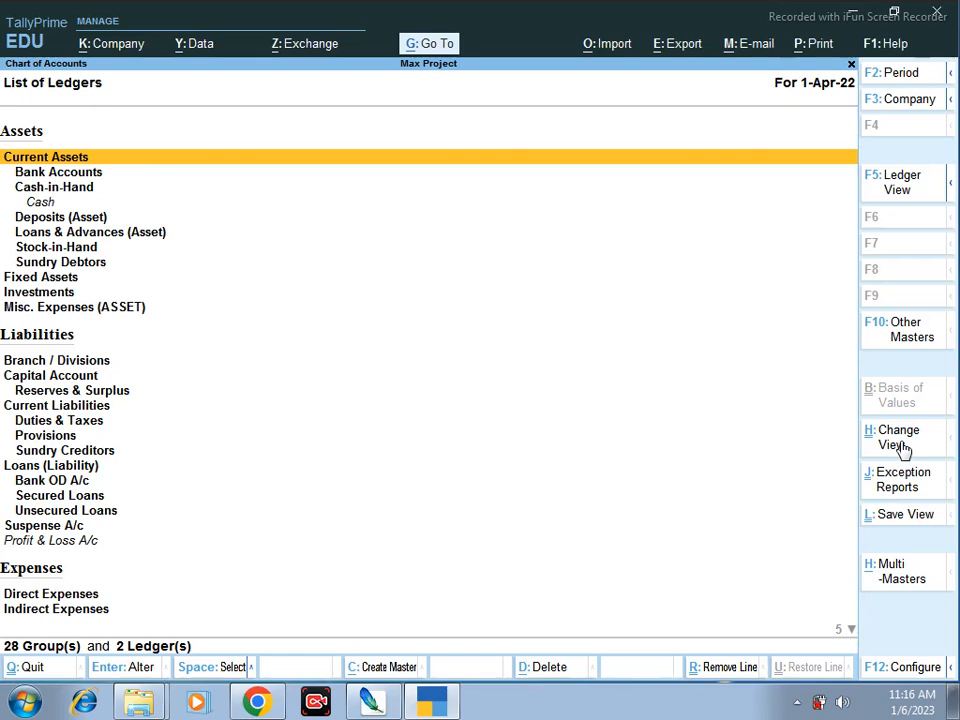
- Start creating multiple ledgers at once with All Items as the parent group
left_click(896, 579)
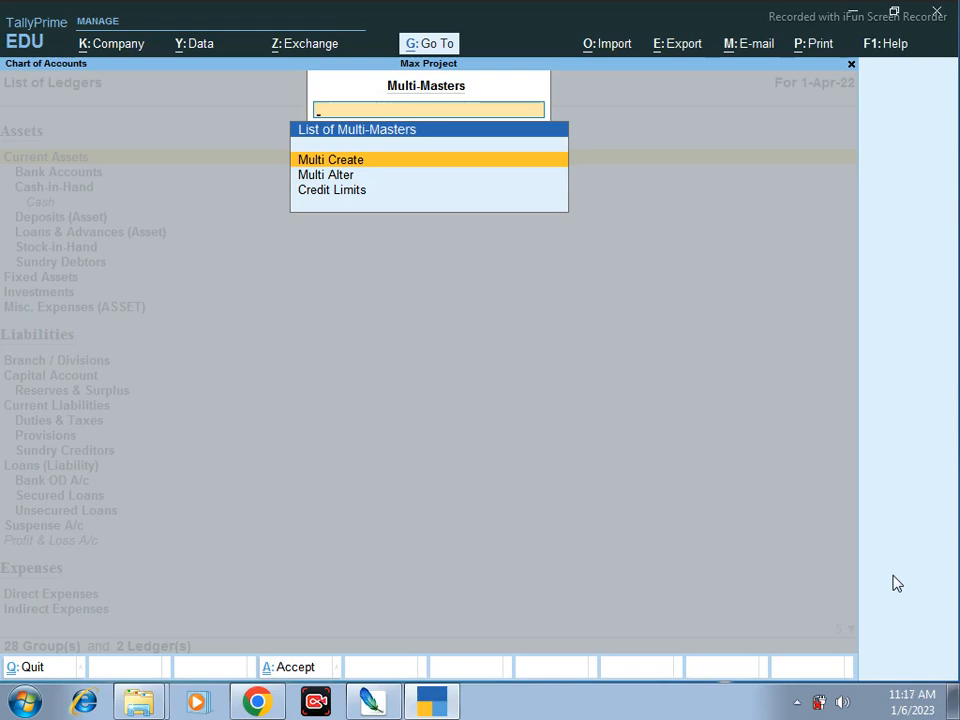
key("Return")
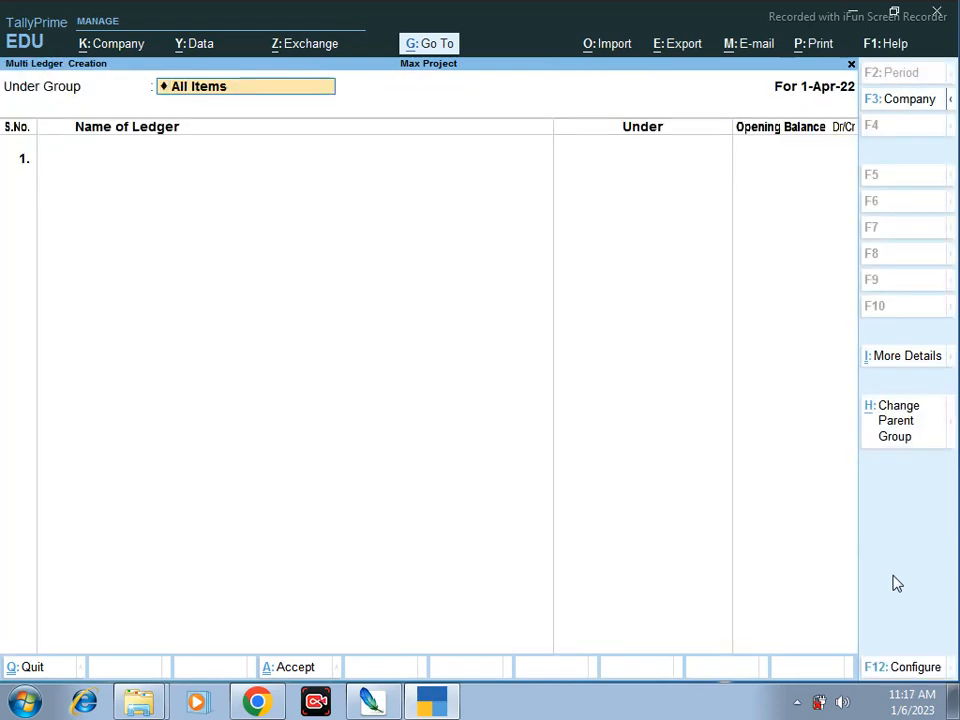
key("space")
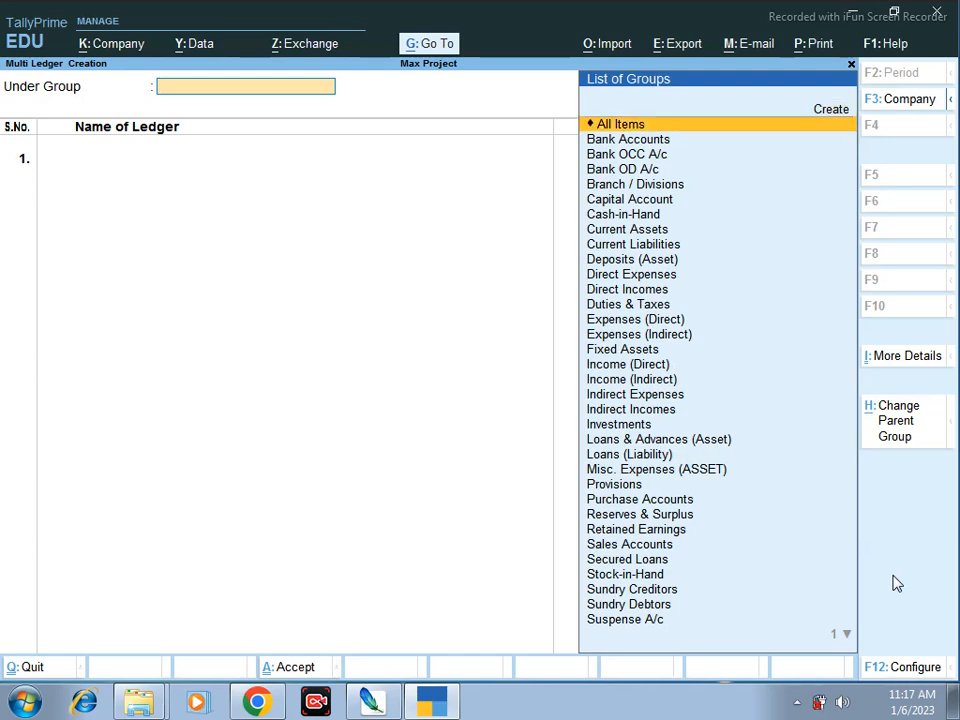
key("Return")
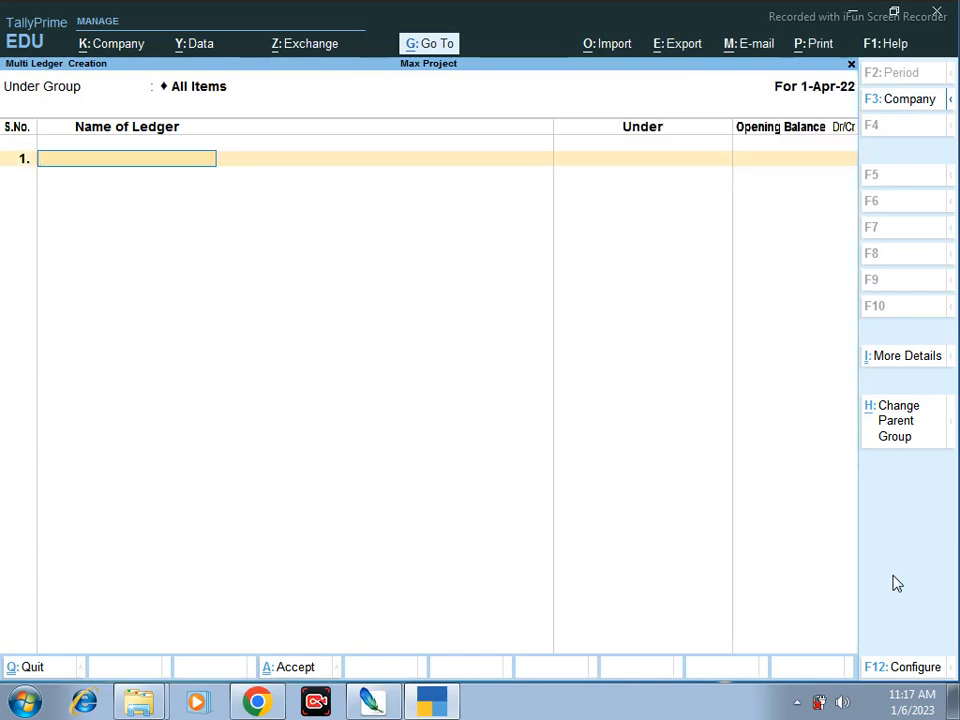
- Add a Purchase ledger under Purchase Accounts with no opening balance
type("Purchase")
key("Return")
type("Pur")
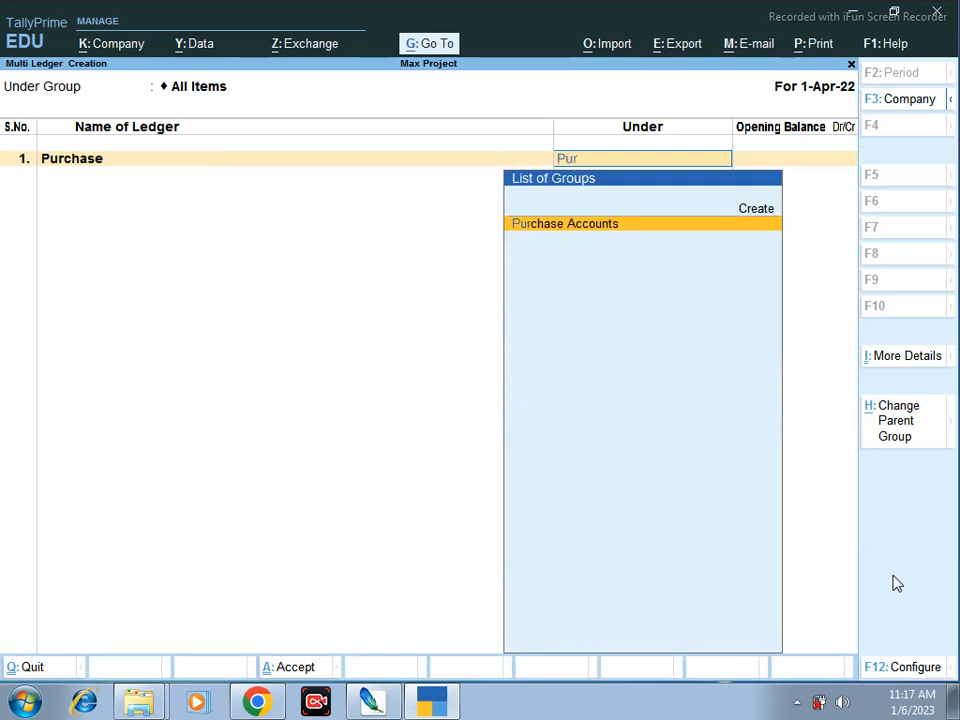
key("Return")
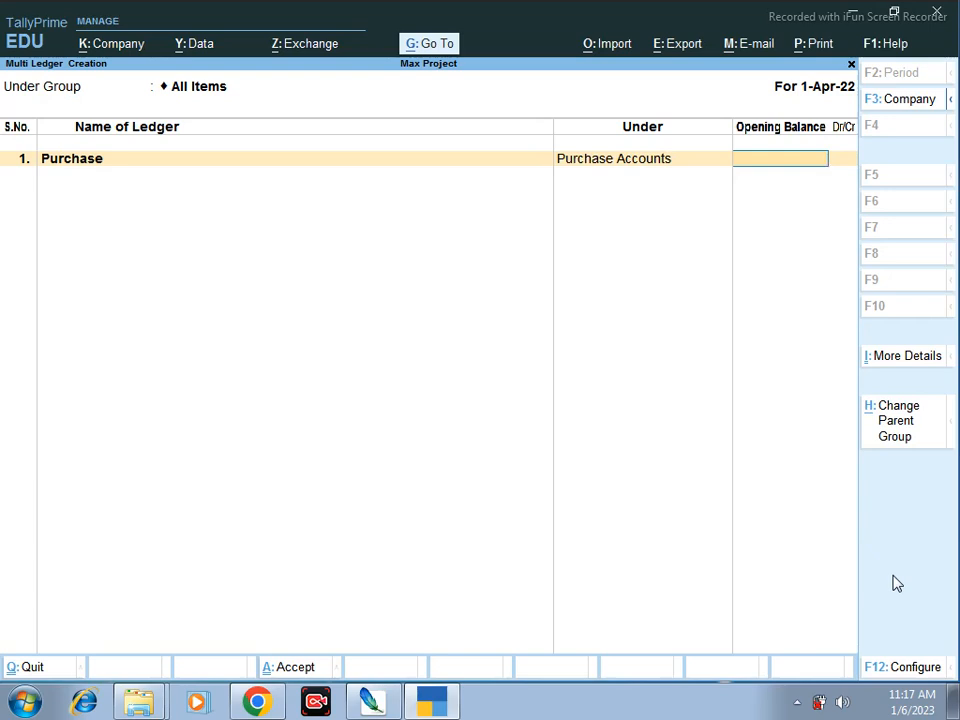
key("Return")
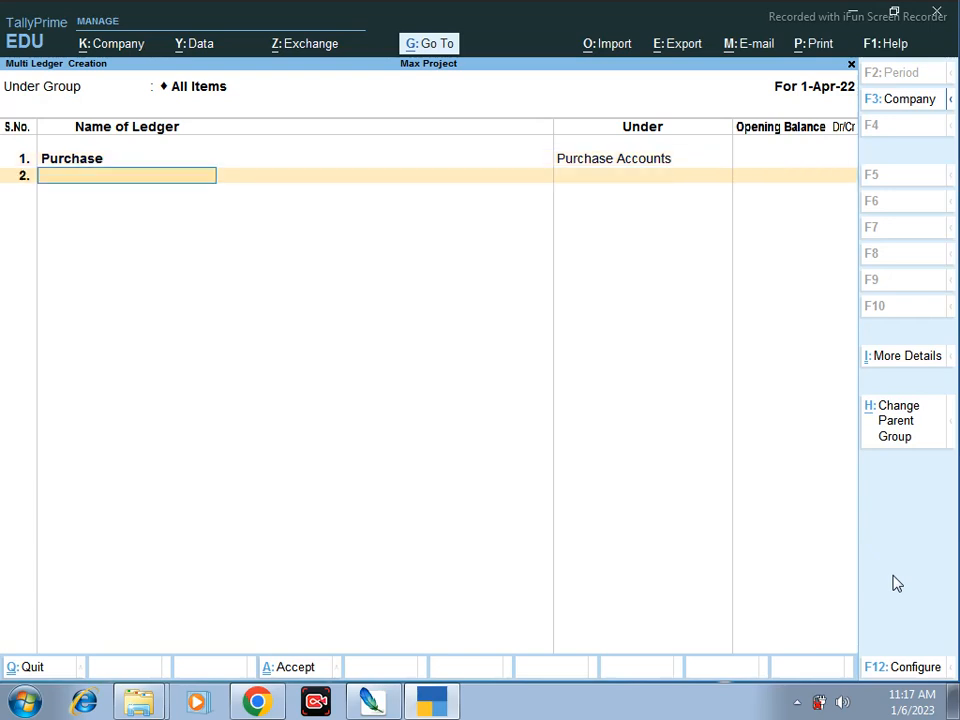
- Add a Sale ledger under Sales Accounts with no opening balance
type("Sale")
key("Return")
type("Sale")
key("Return")
key("Return")
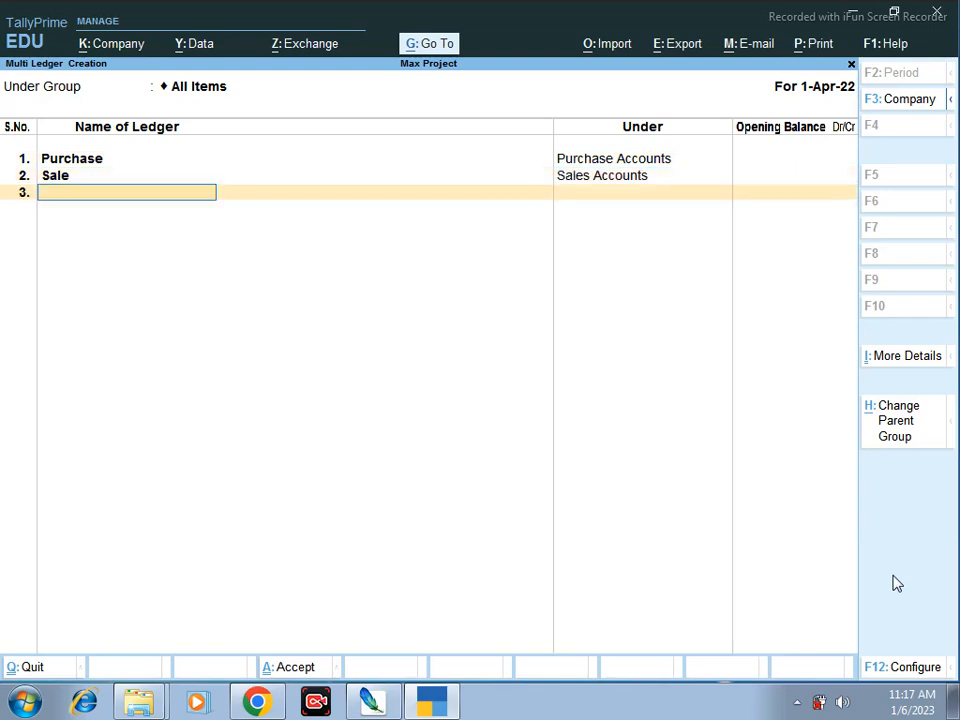
- Add a Furniture ledger under Fixed Assets with no opening balance
type("Furniture")
key("Return")
type("Fi")
key("Return")
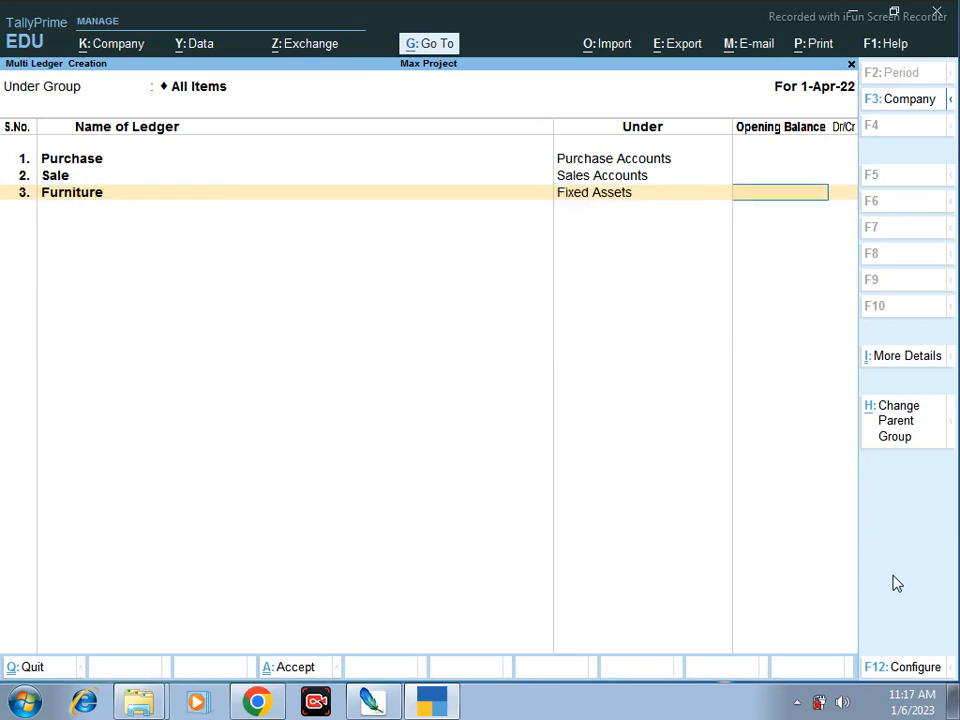
key("Return")
- Add a Capital ledger under Capital Account with no opening balance
type("Capital")
key("Return")
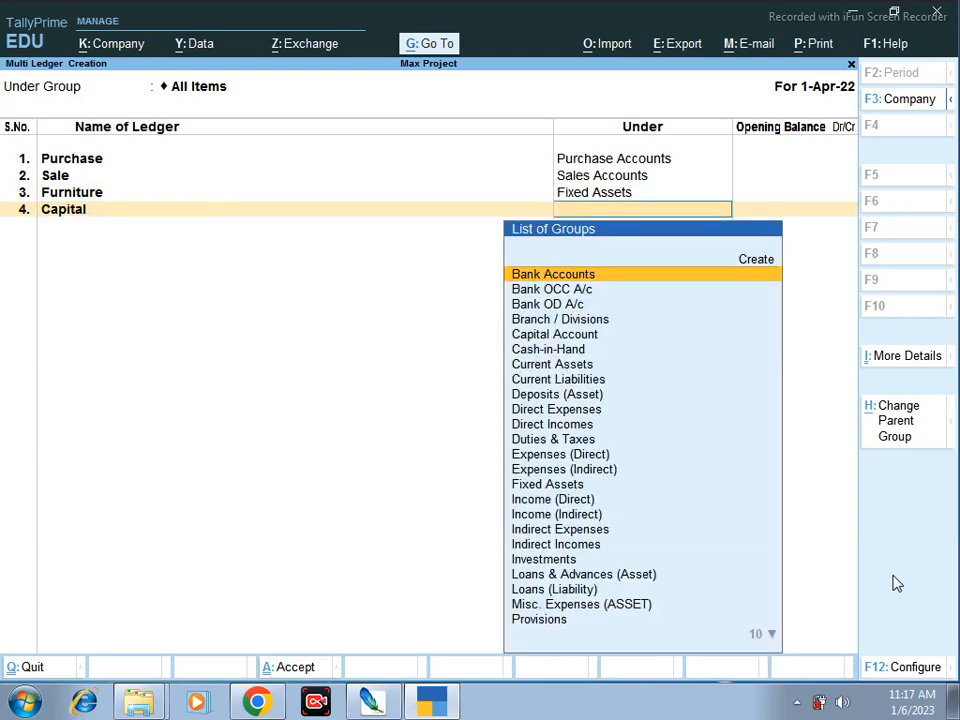
type("ca")
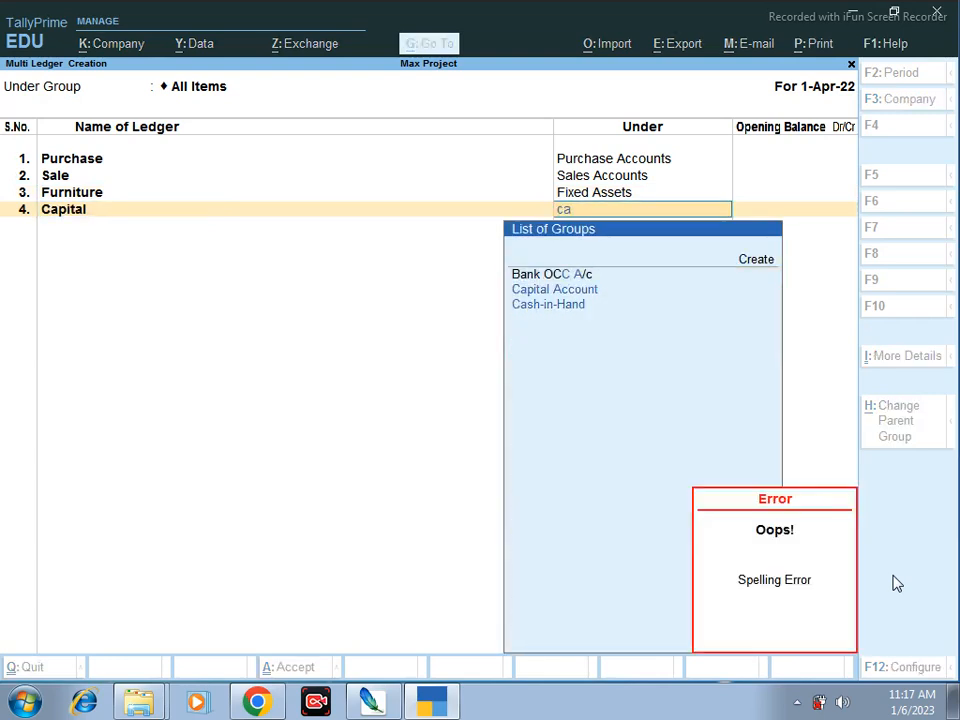
key("Down")
key("Return")
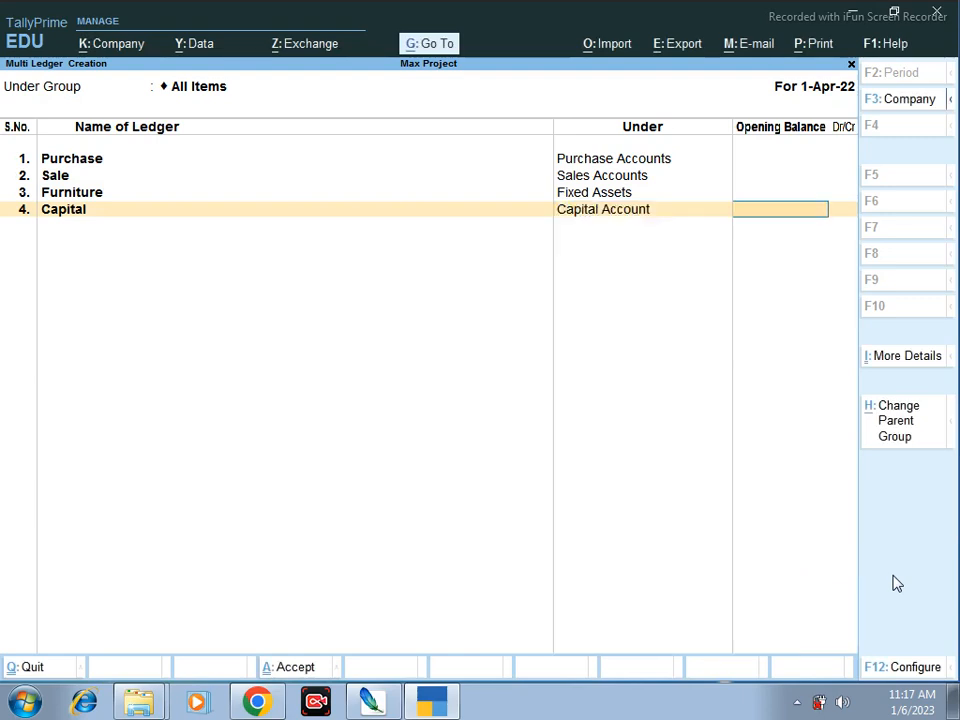
key("Return")
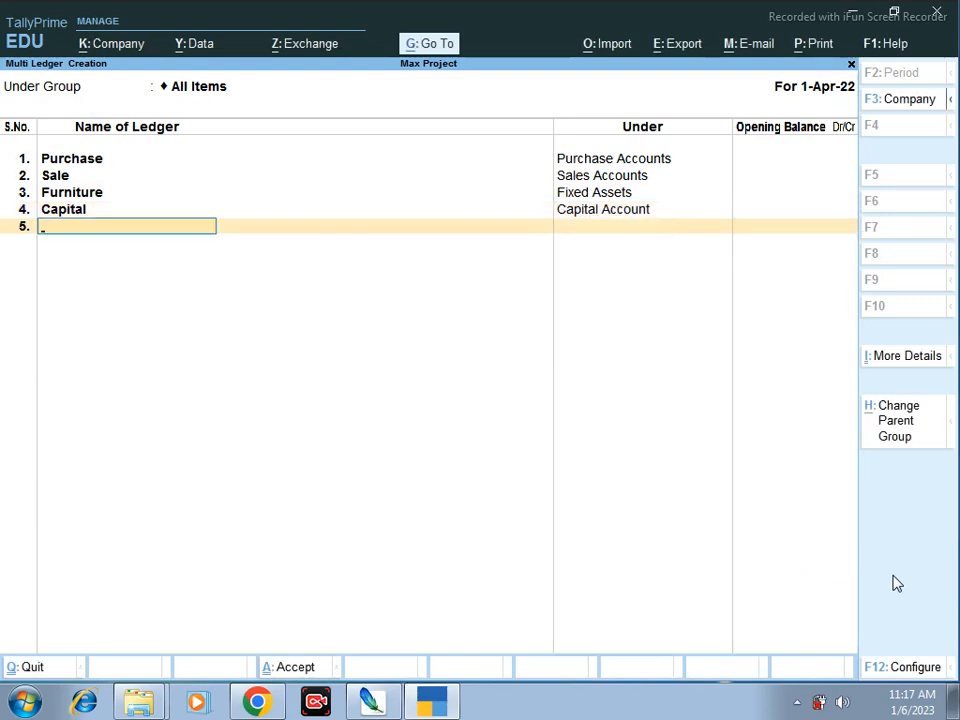
- Add a ledger with the customer's name under Sundry Debtors with no opening balance
type("Ashok")
key("Return")
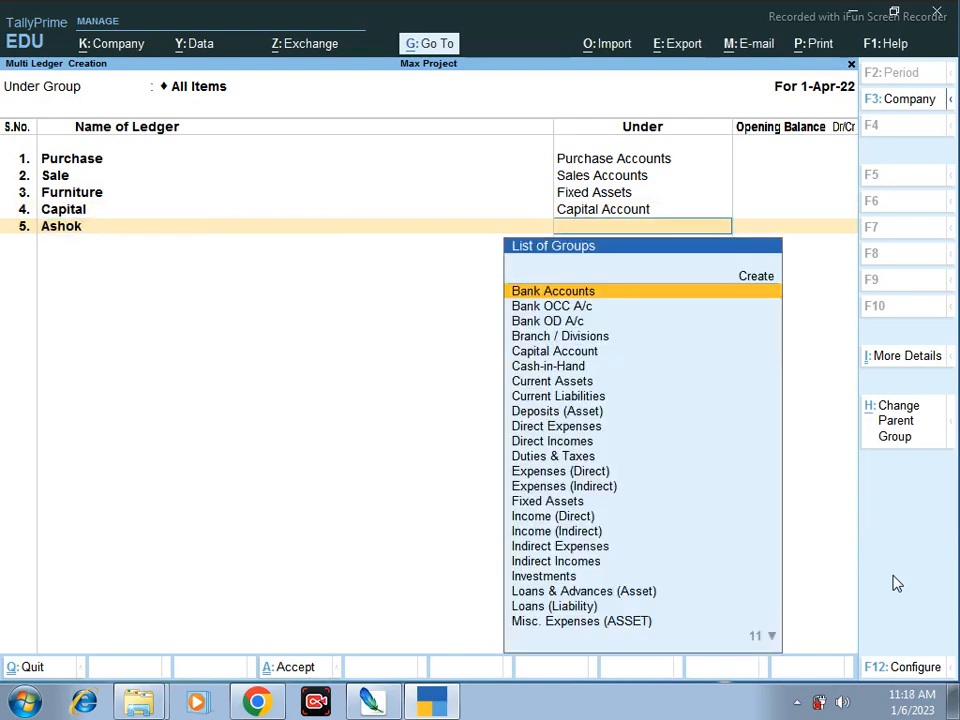
type("Su")
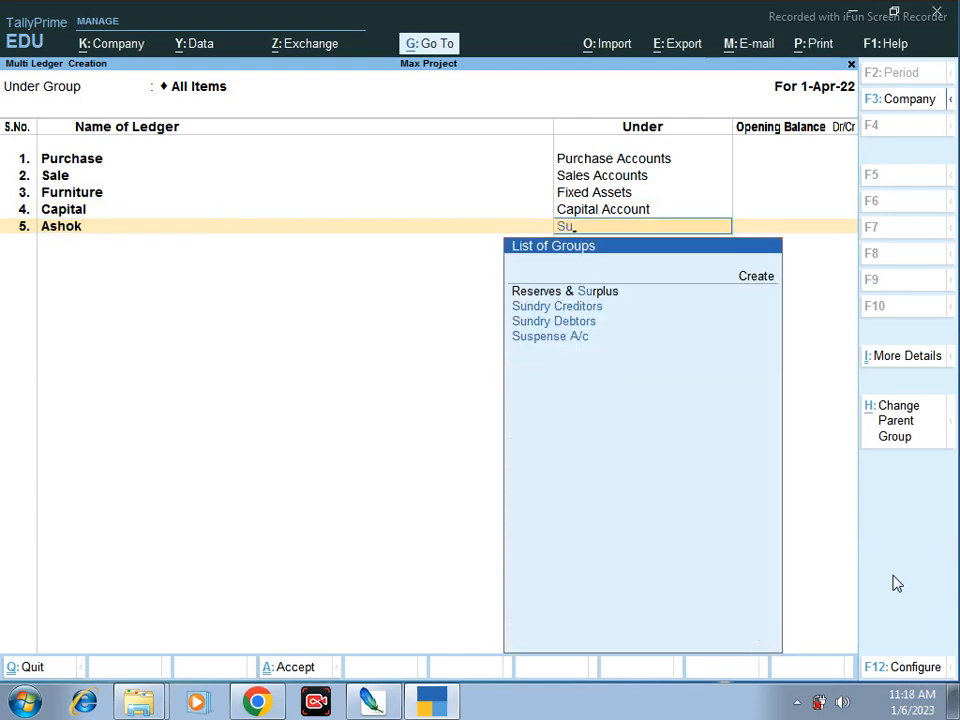
key("Down")
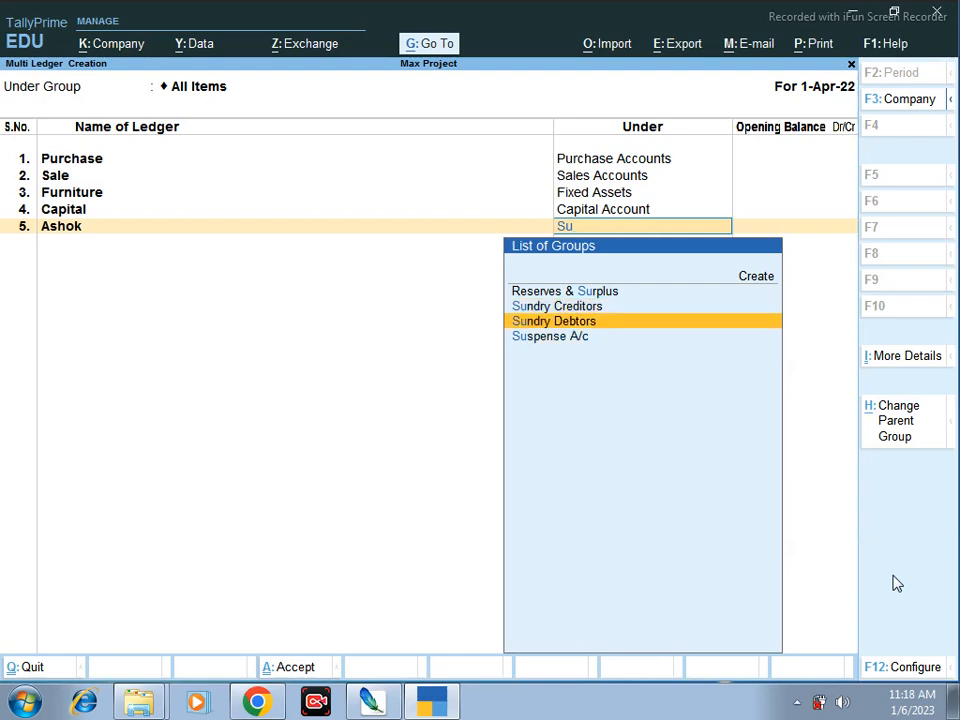
key("Return")
key("Return")
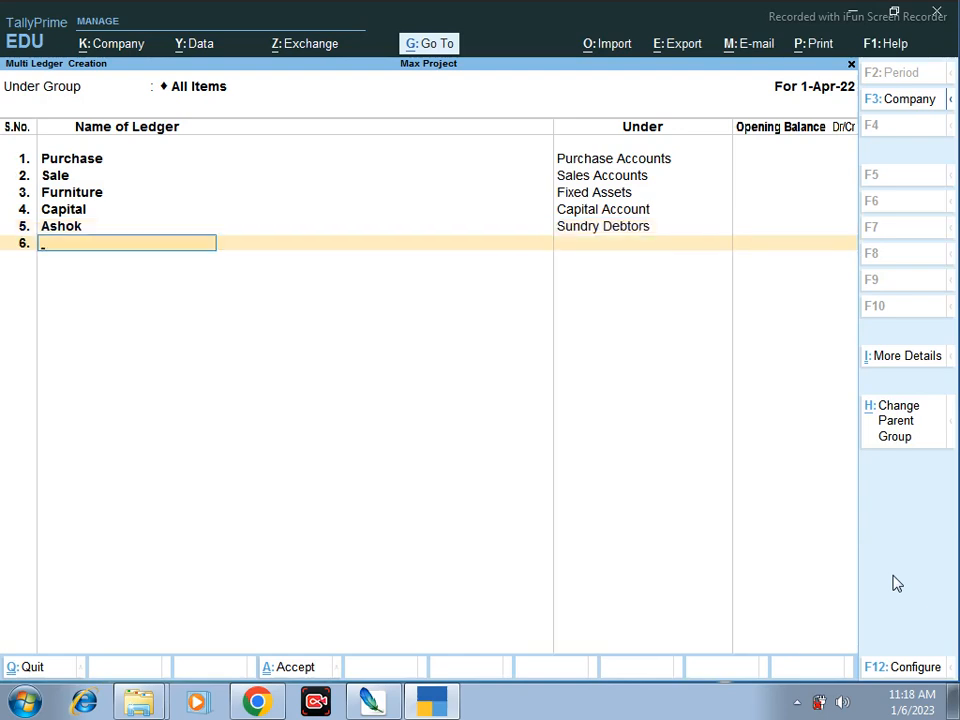
- Add a Wages ledger under Direct Expenses with no opening balance
type("Wages")
key("Return")
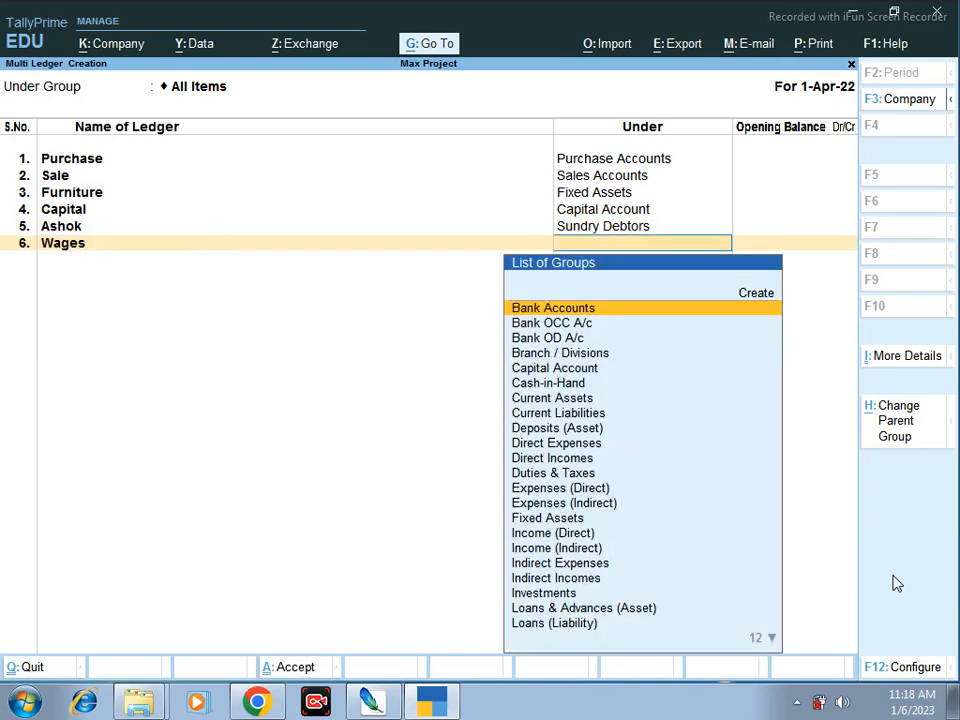
type("Di")
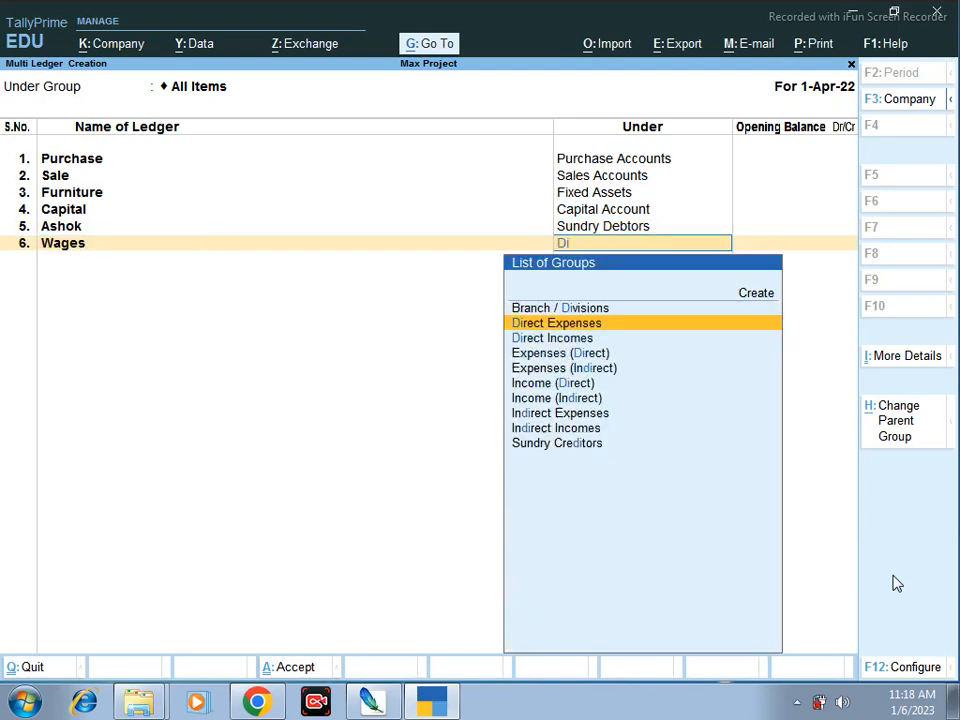
key("Return")
key("Return")
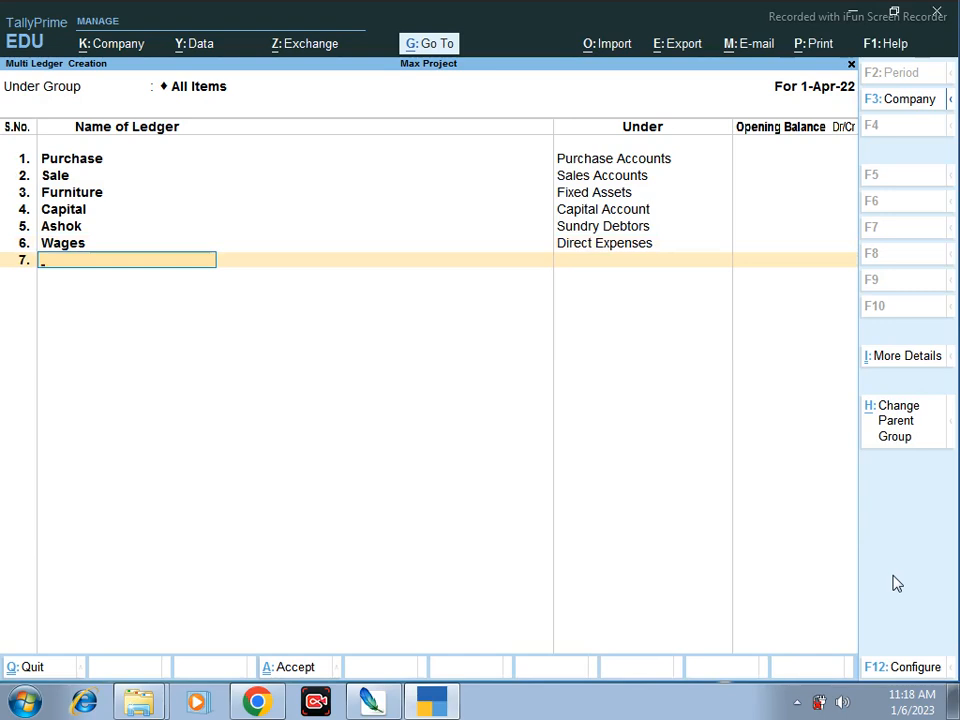
- Add an Intrest Received ledger under Indirect Incomes with no opening balance
type("Intrest Received")
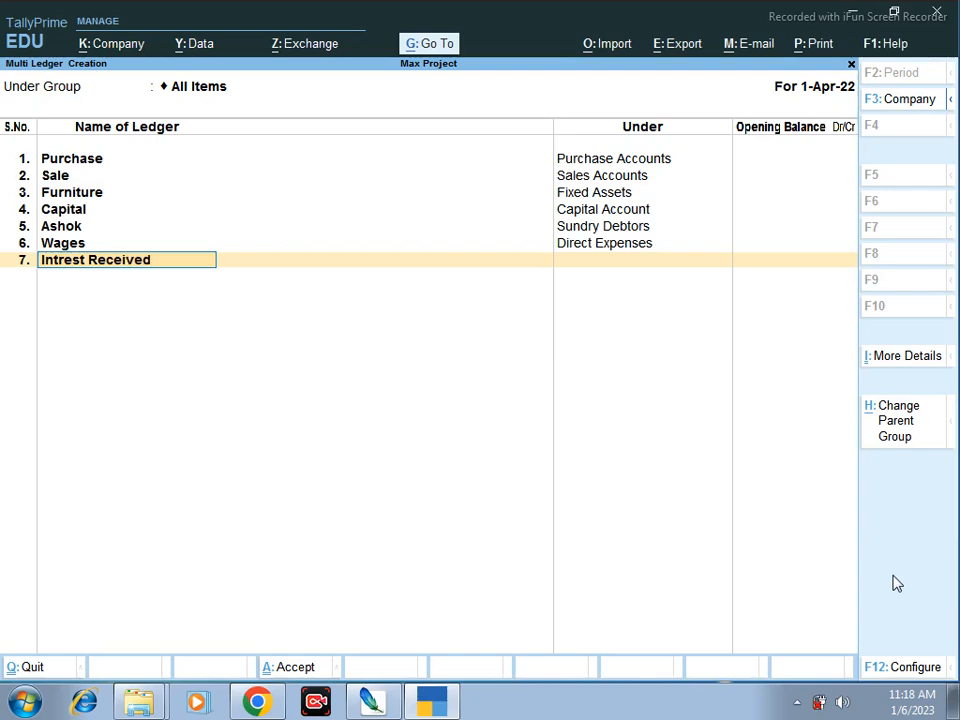
key("Return")
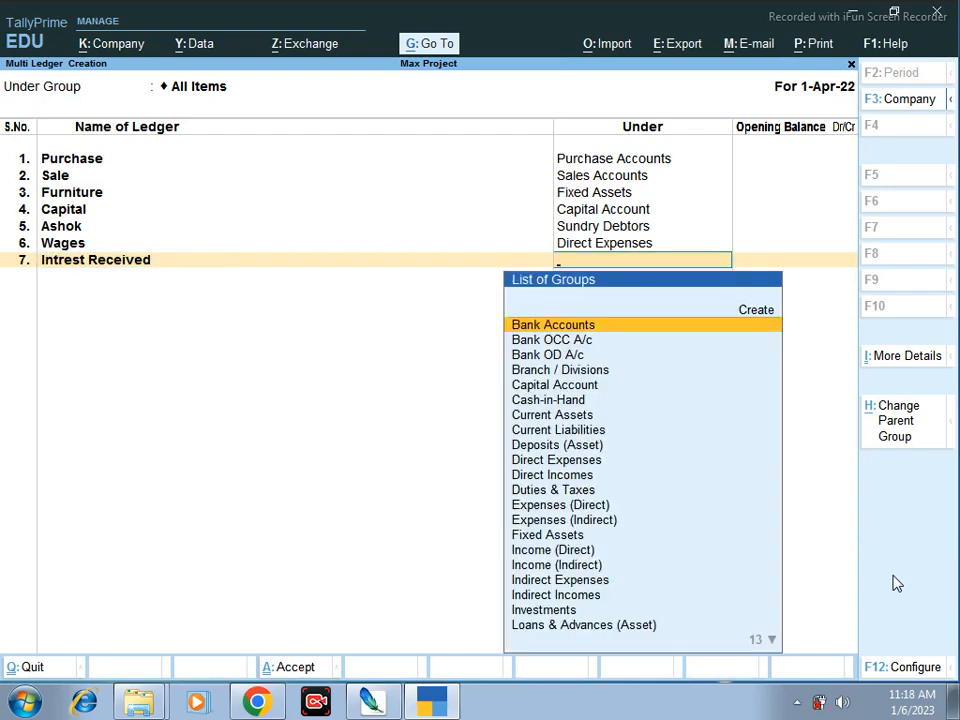
type("In")
key("Down")
key("Down")
key("Down")
key("Down")
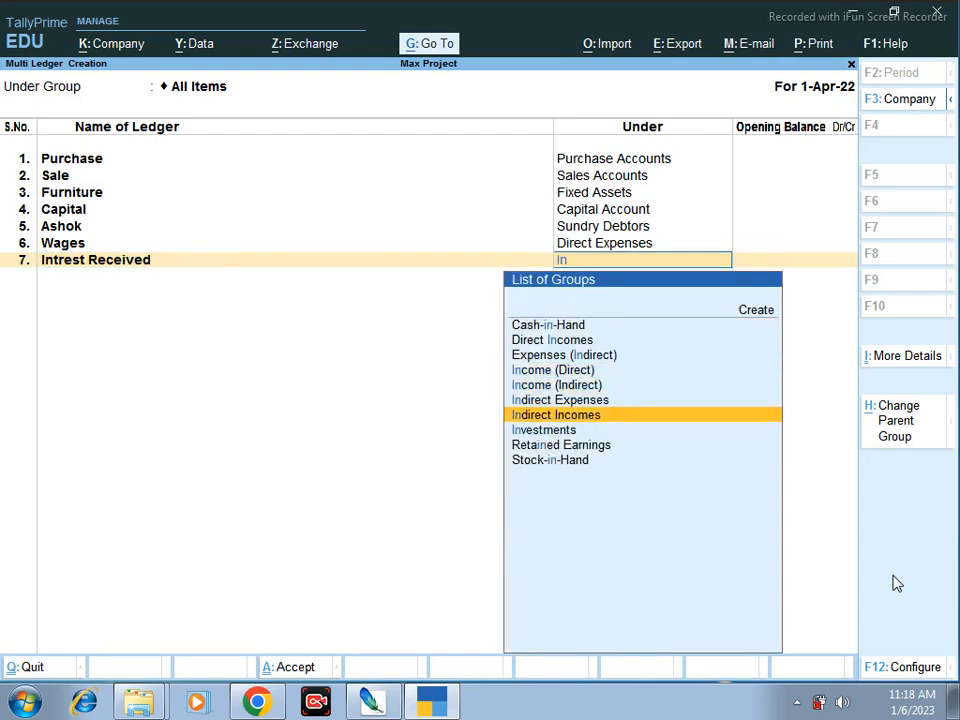
key("Return")
key("Return")
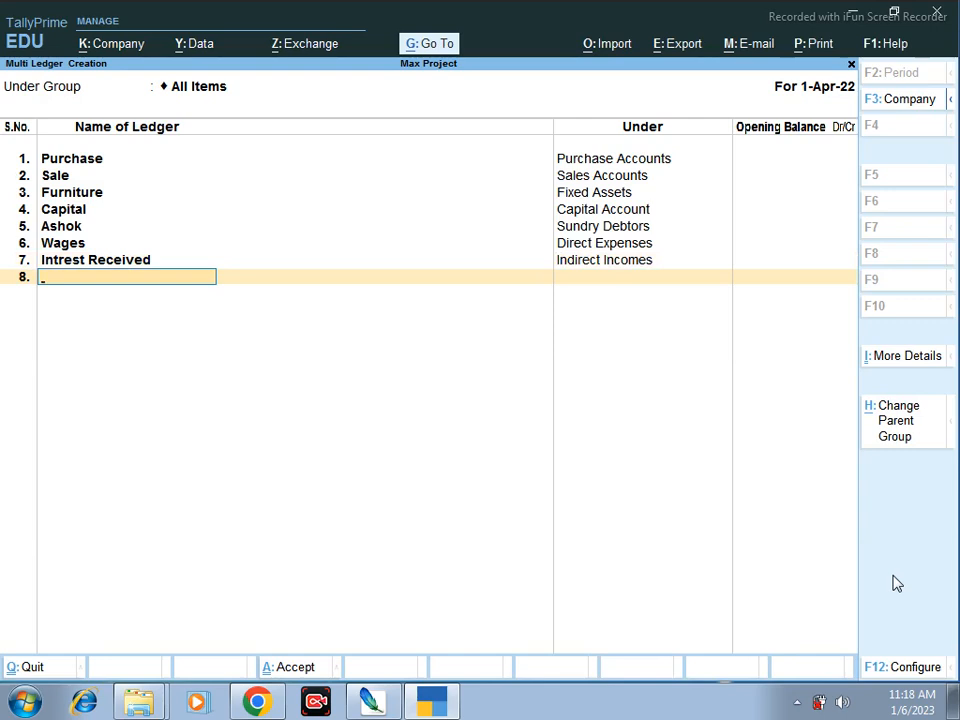
- Finish the ledger list, save all the entered ledgers and return to the Gateway of Tally
key("Return")
key("Return")
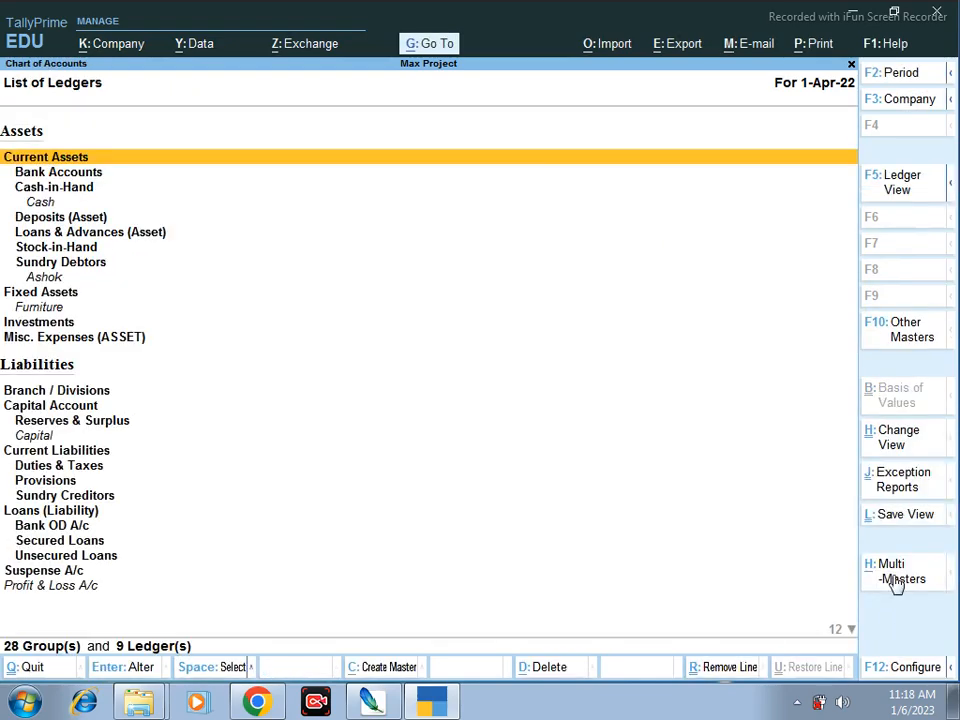
key("Escape")
key("Up")
key("Up")
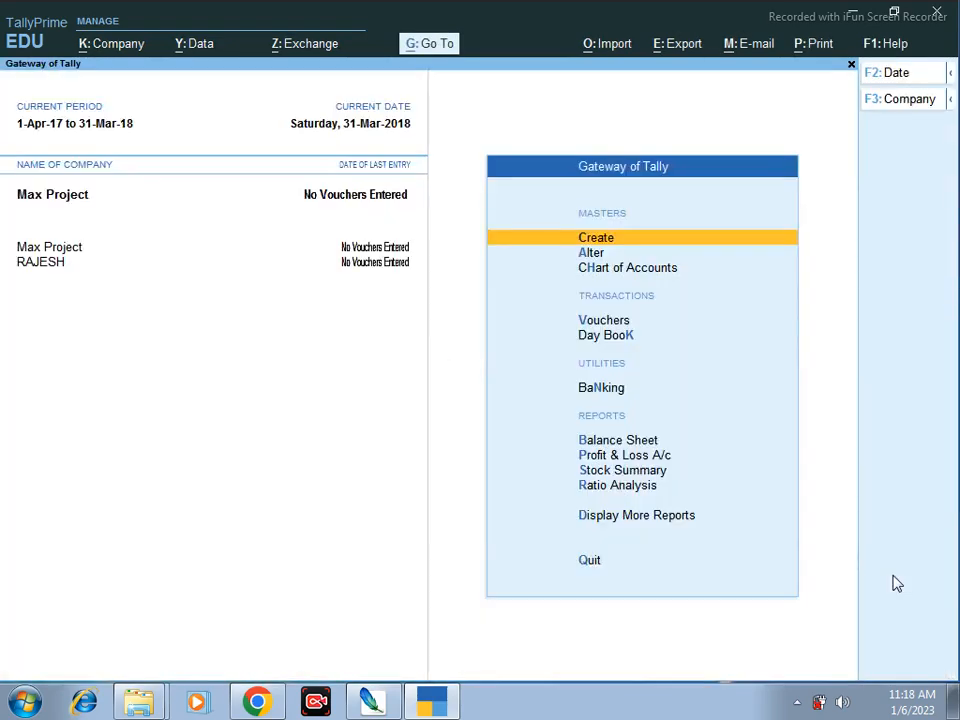
key("Down")
key("Return")
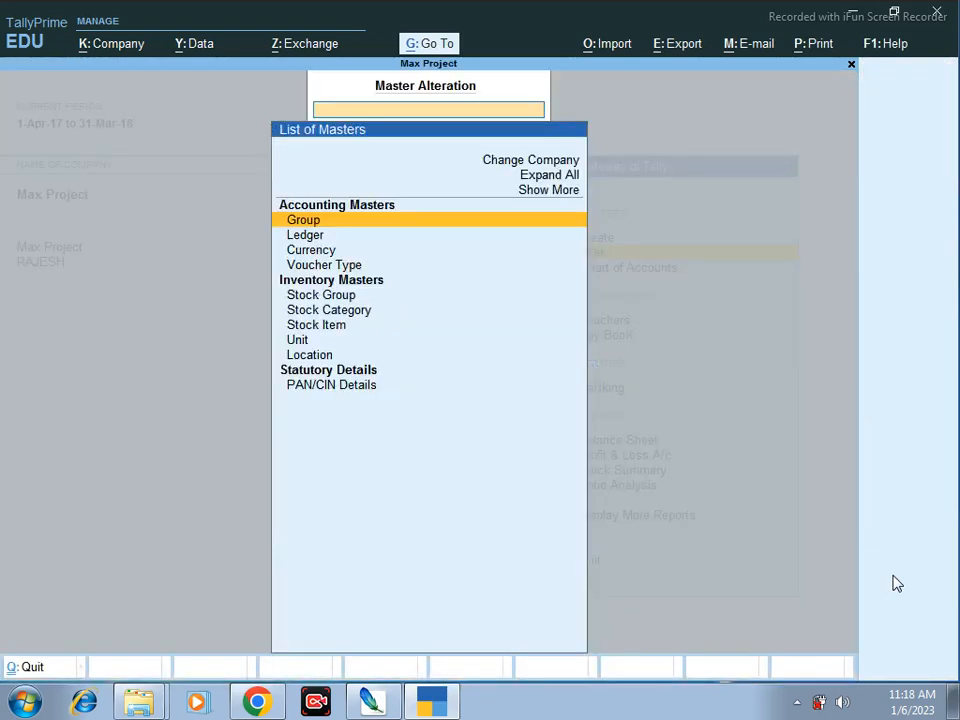
key("Down")
key("Down")
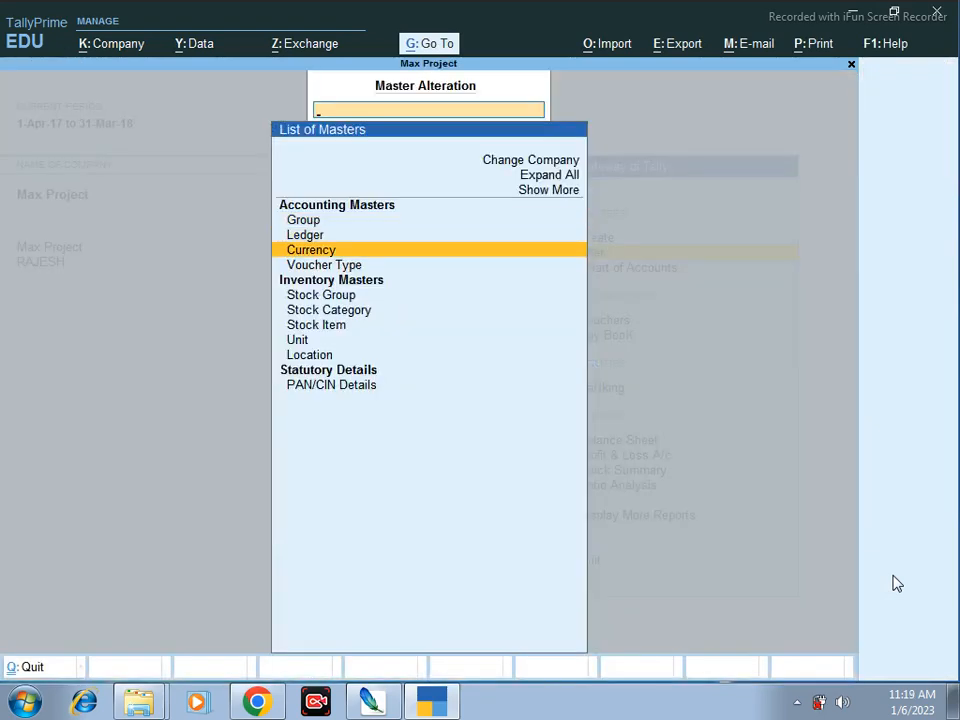
key("Return")
key("Escape")
key("Escape")
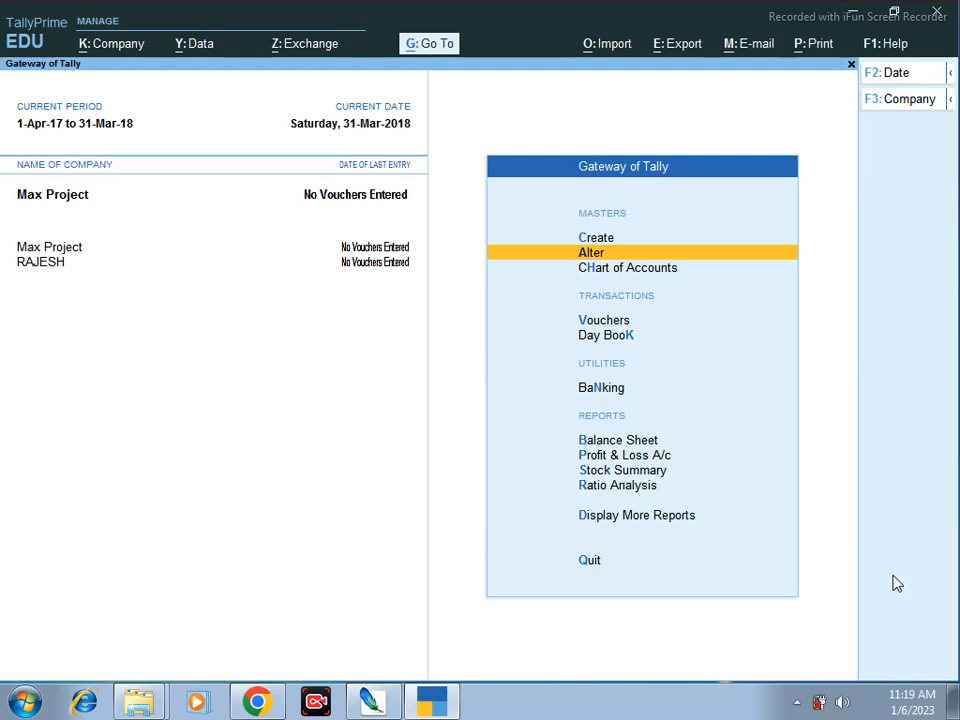
- Open the Capital ledger for alteration to view its details, and quit back to the Gateway of Tally
key("Return")
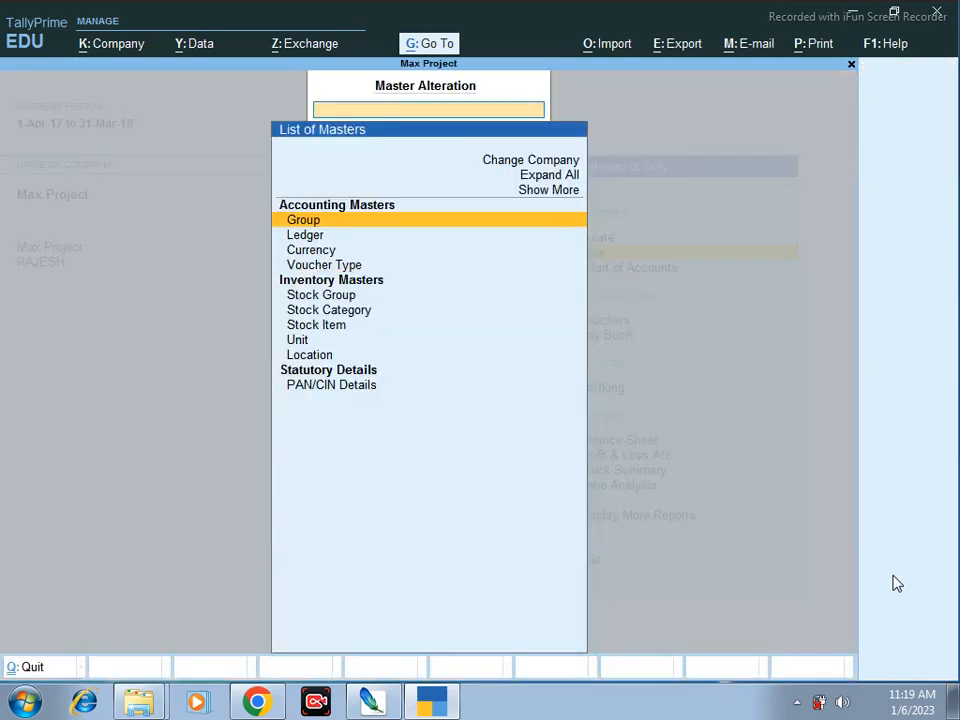
key("Down")
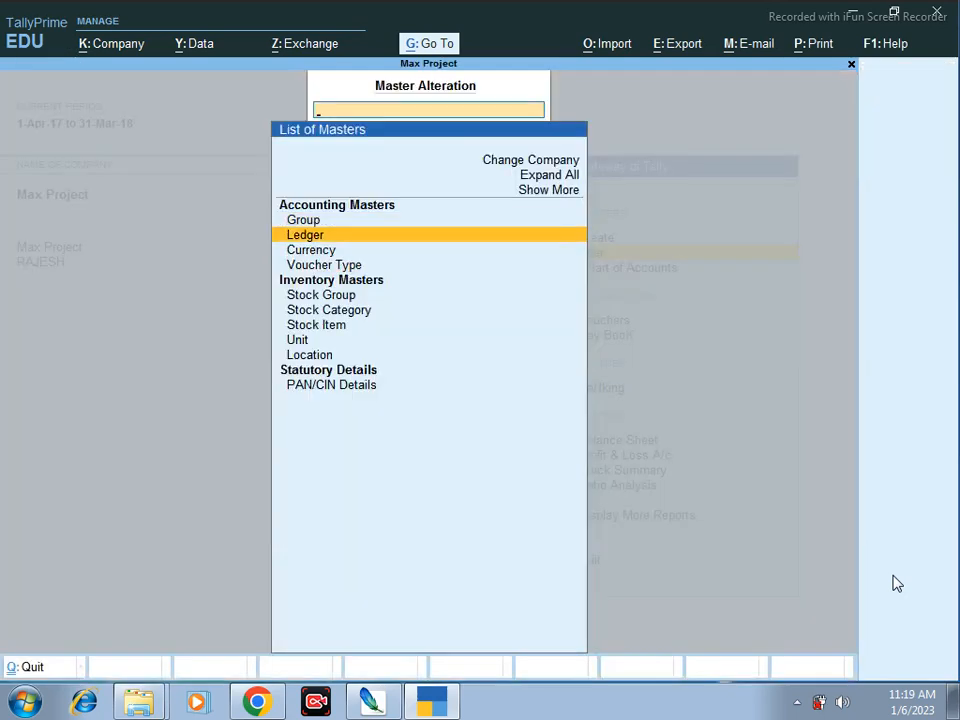
key("Return")
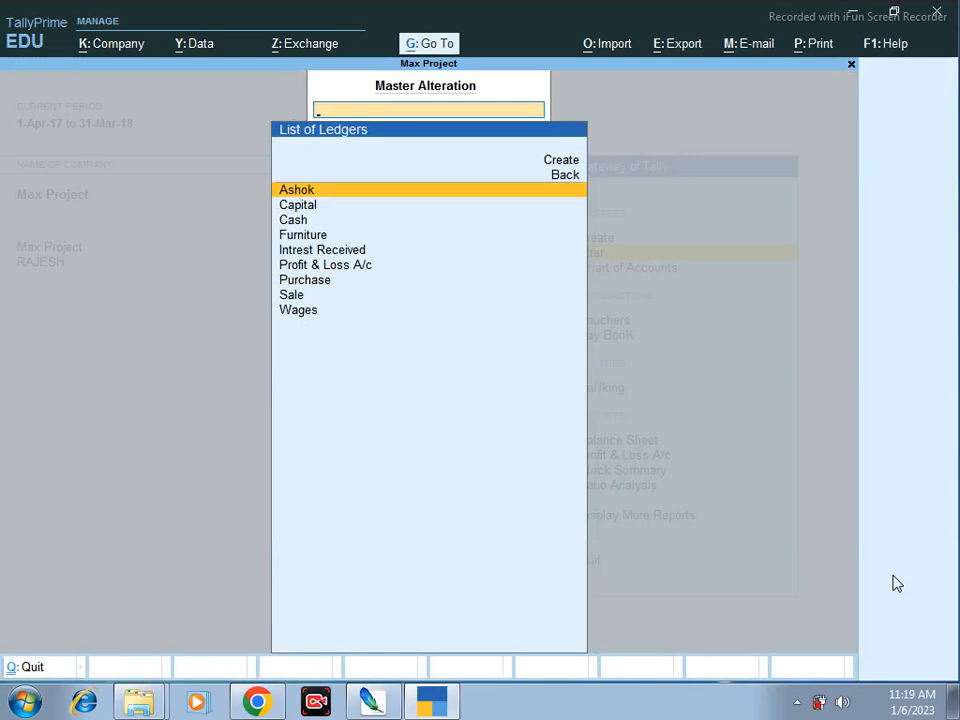
key("Down")
key("Return")
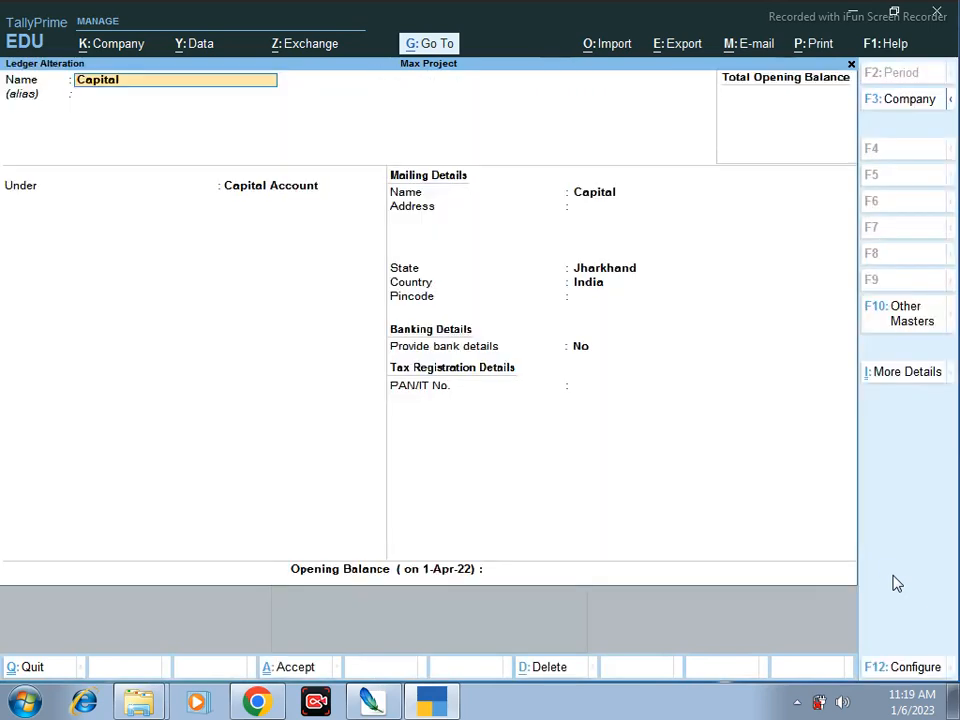
key("Escape")
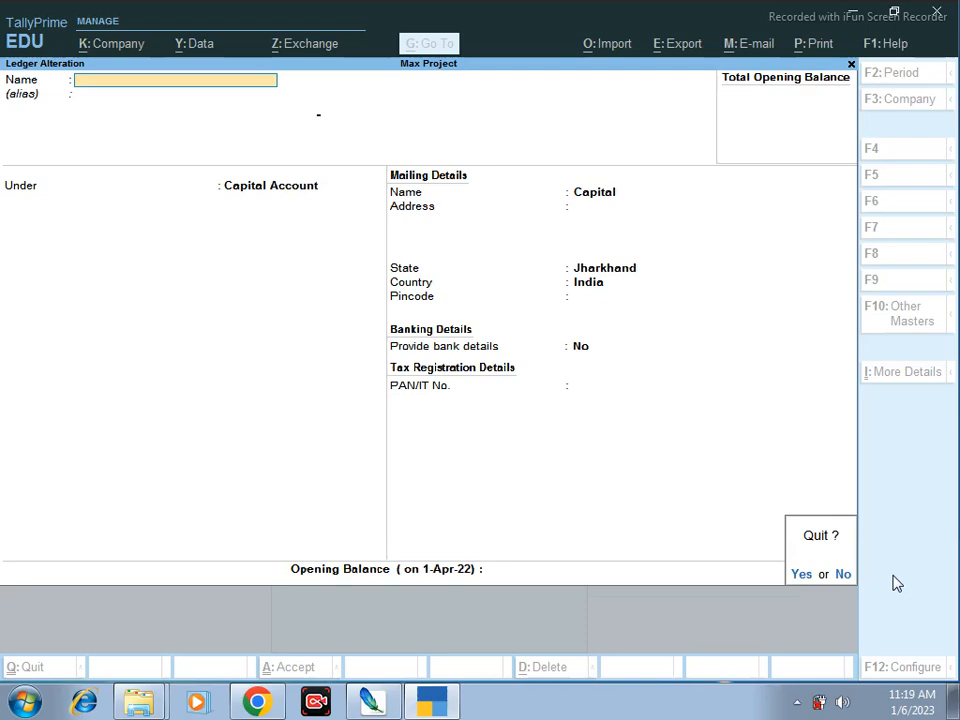
key("y")
key("Escape")
key("Escape")
key("n")
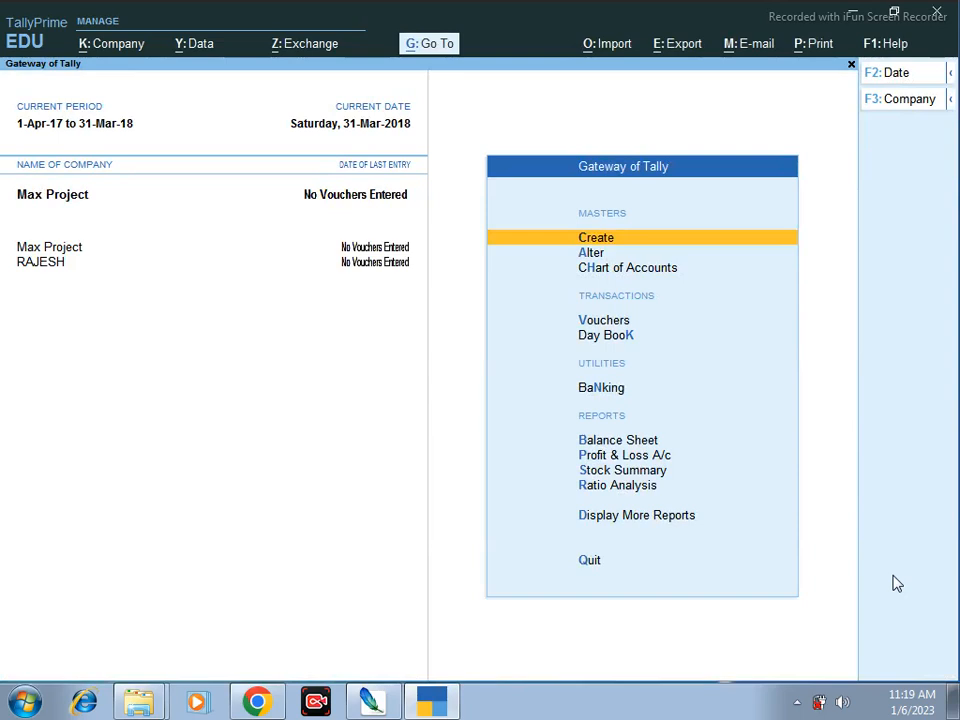
- Start a Sales voucher and change its voucher mode to As Voucher
key("Down")
key("Down")
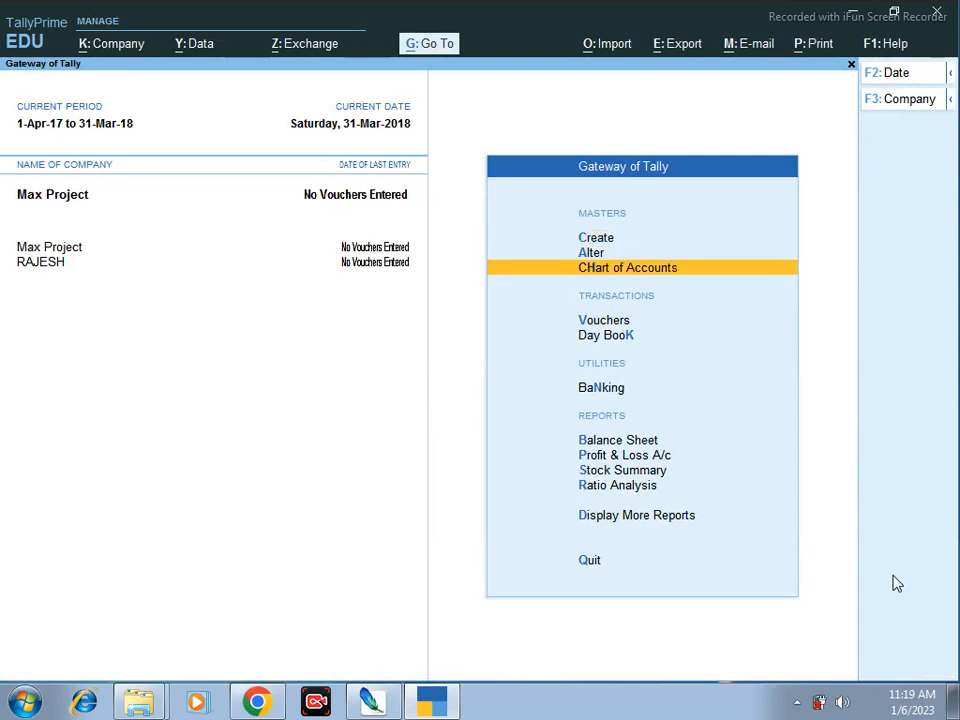
key("Down")
key("Return")
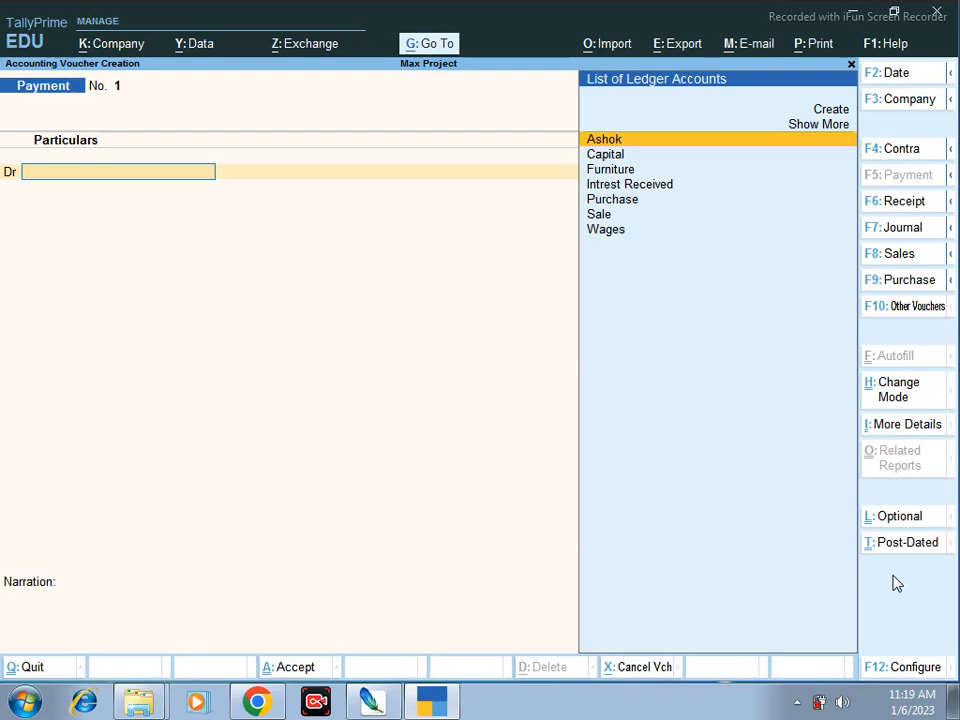
key("F8")
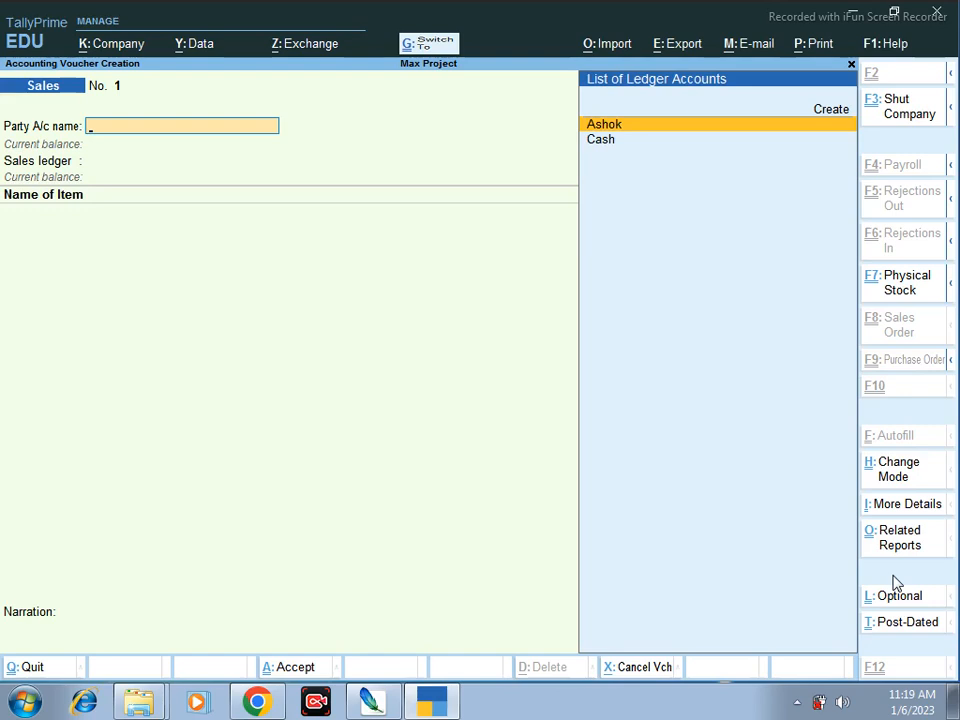
key("ctrl+h")
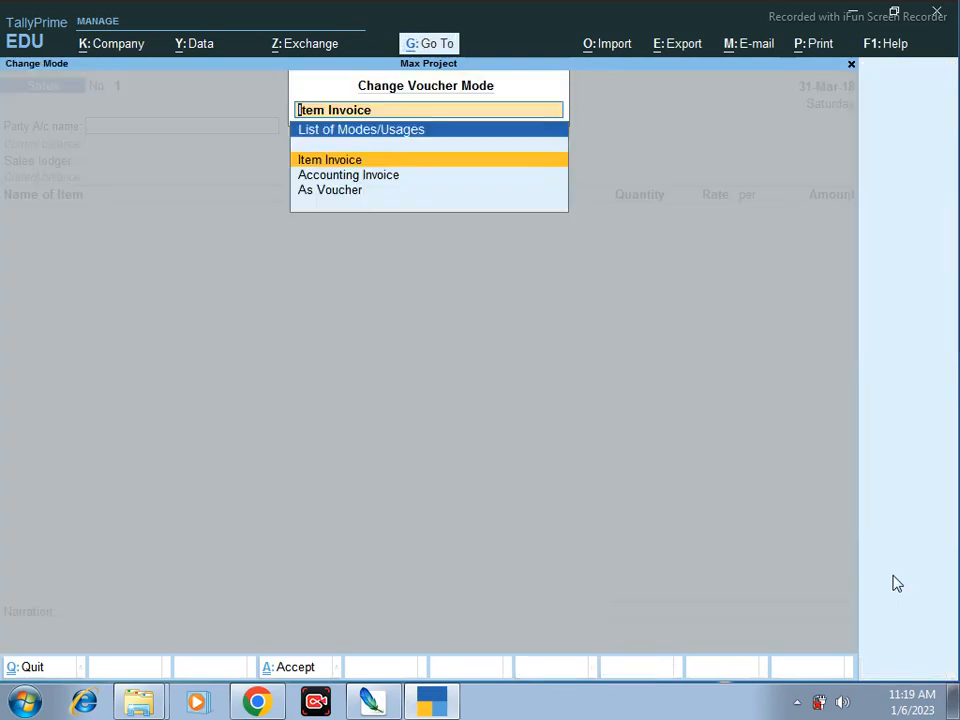
key("Down")
key("Down")
key("Return")
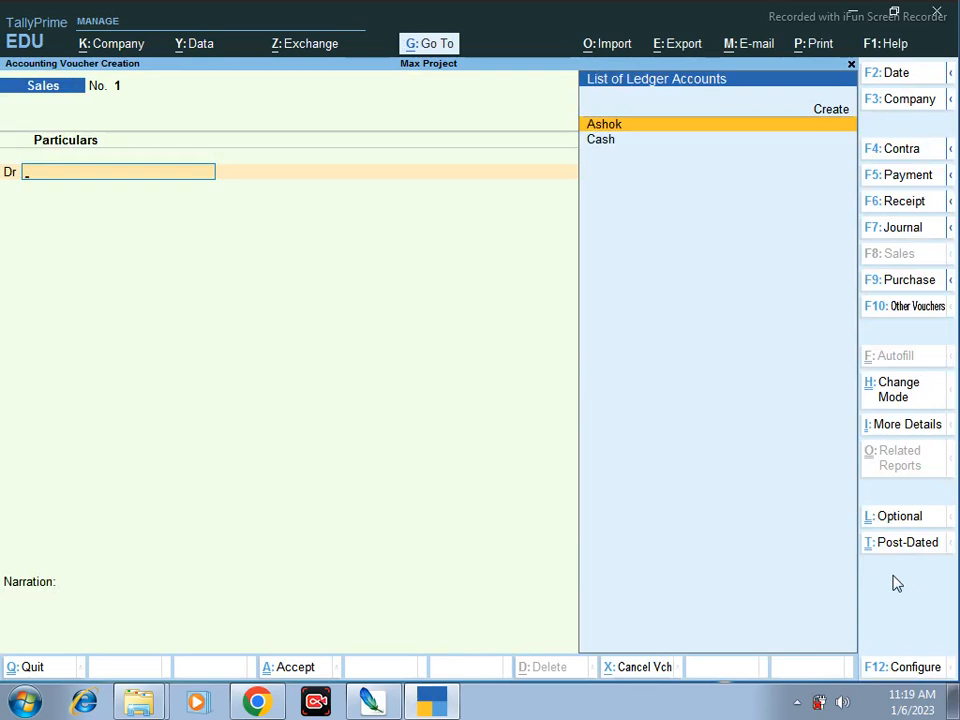
- Start a Receipt voucher and credit the Capital ledger with 500000
key("F6")
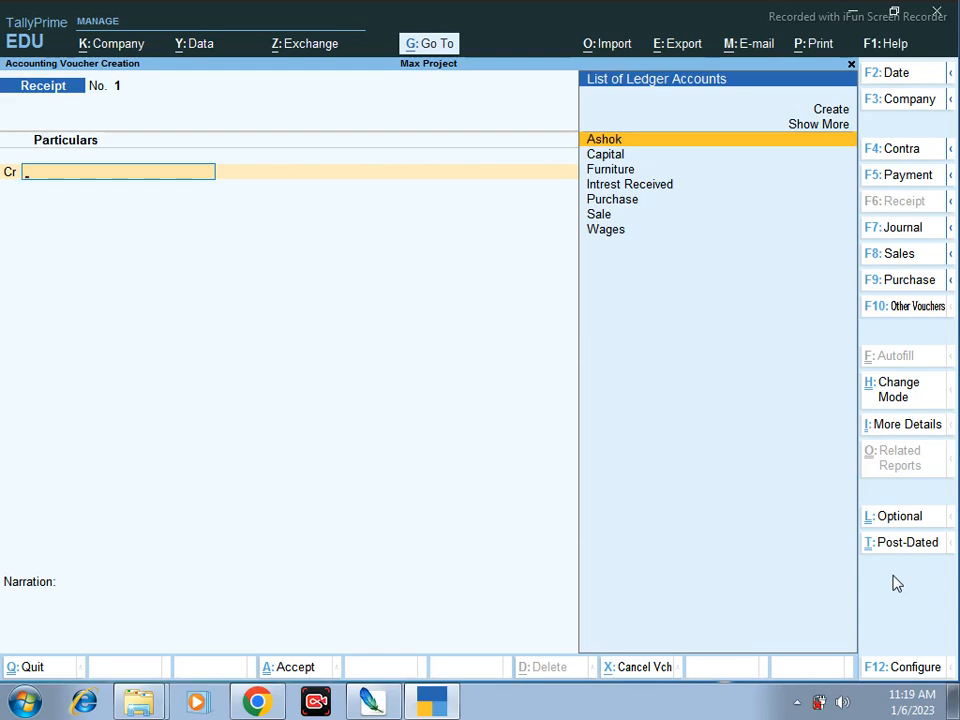
key("Down")
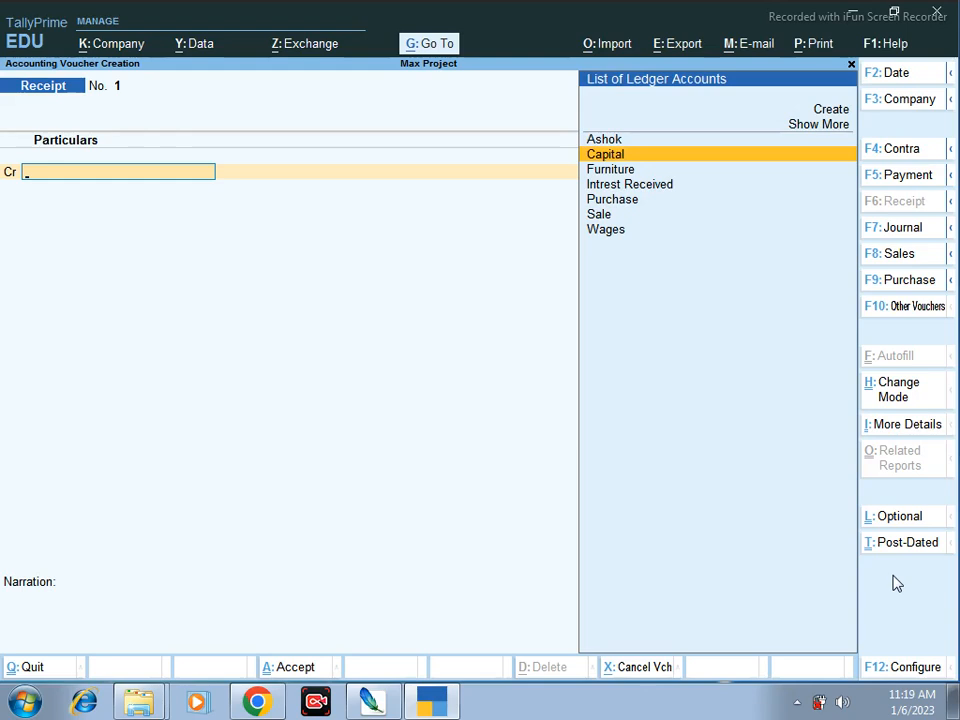
key("Return")
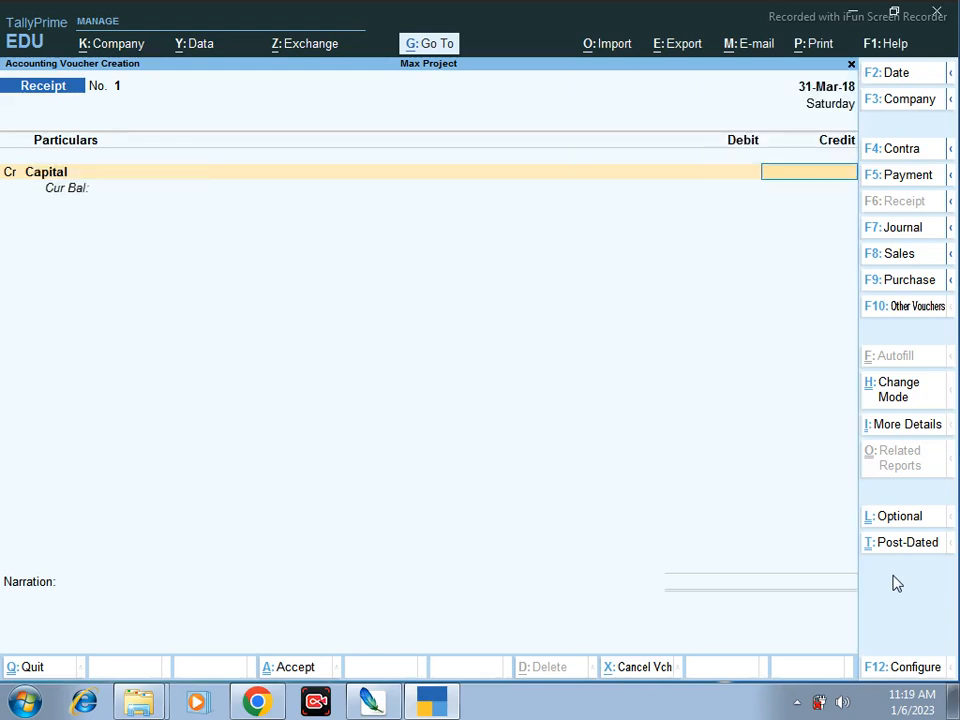
type("500000")
key("Return")
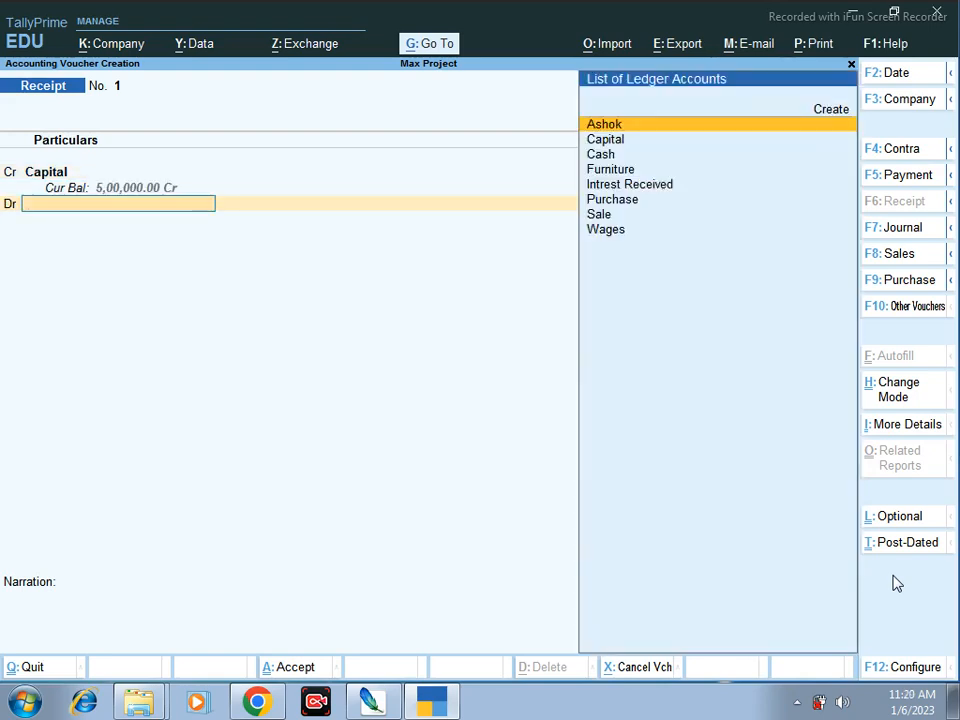
- Debit the Cash ledger with 5,00,000.00 and try to complete the receipt voucher
key("Down")
key("Down")
key("Return")
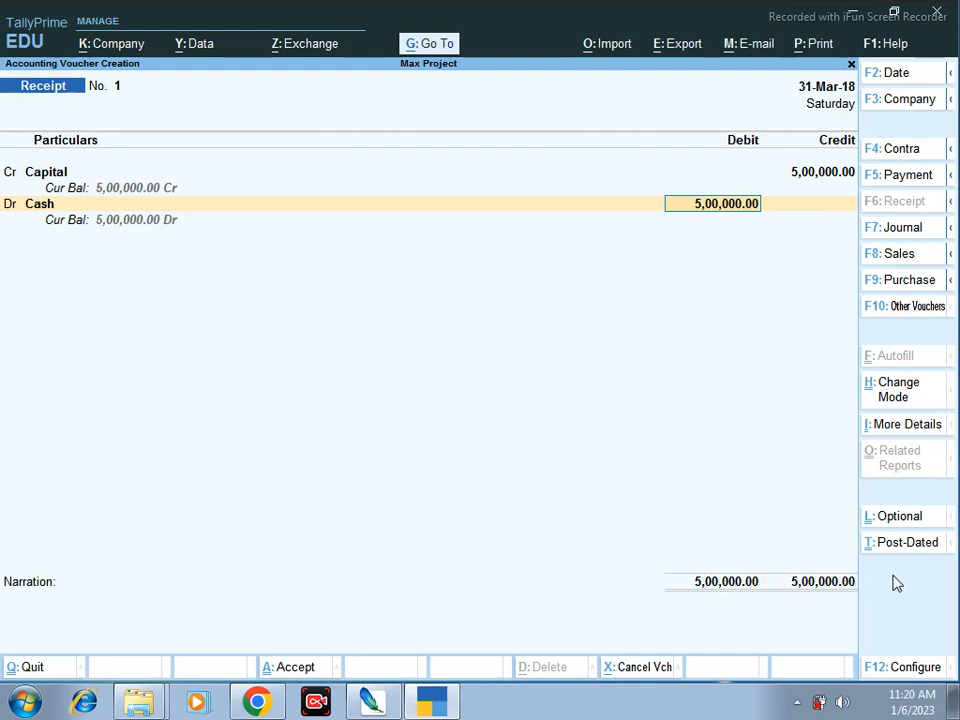
key("Return")
key("Return")
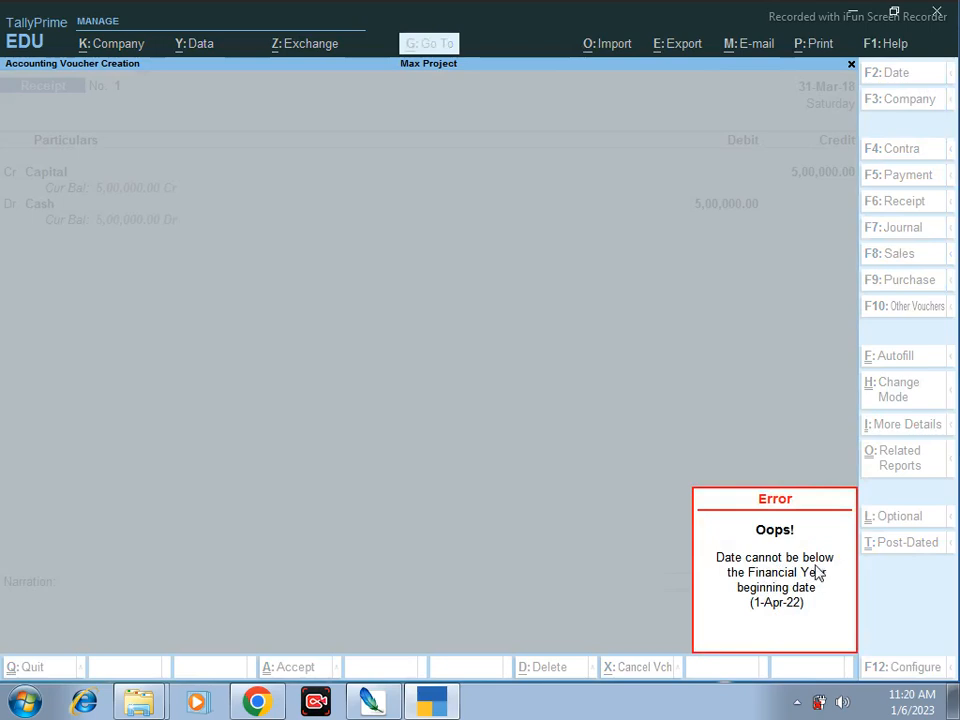
key("Escape")
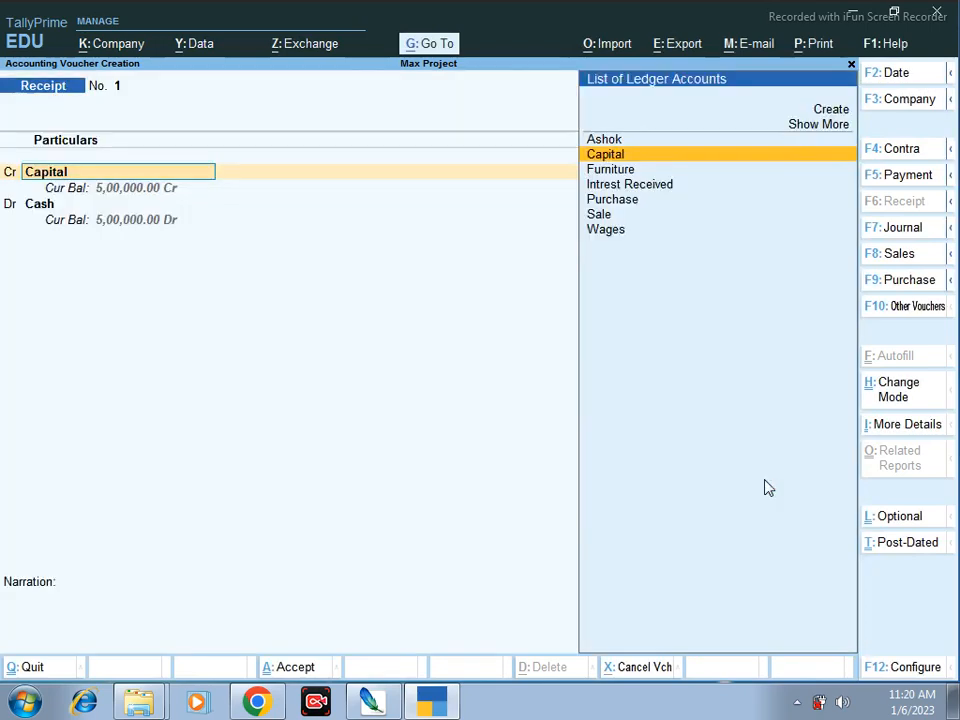
- Change the period to run from 1-4-22 to 31-3-2023
key("Return")
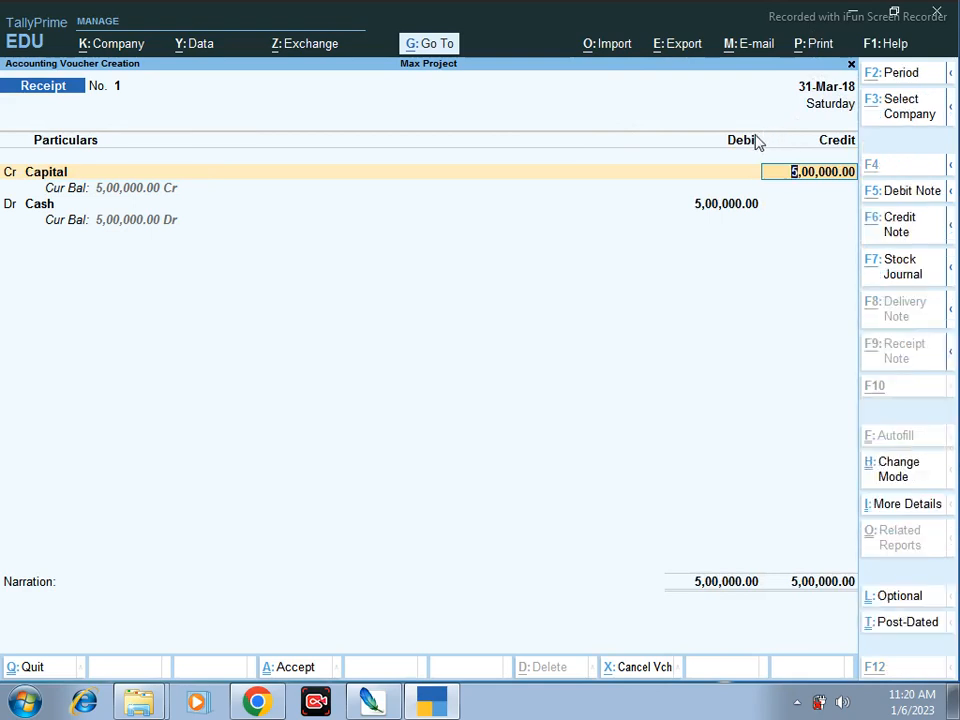
key("alt+F2")
key("BackSpace")
key("BackSpace")
type("2022")
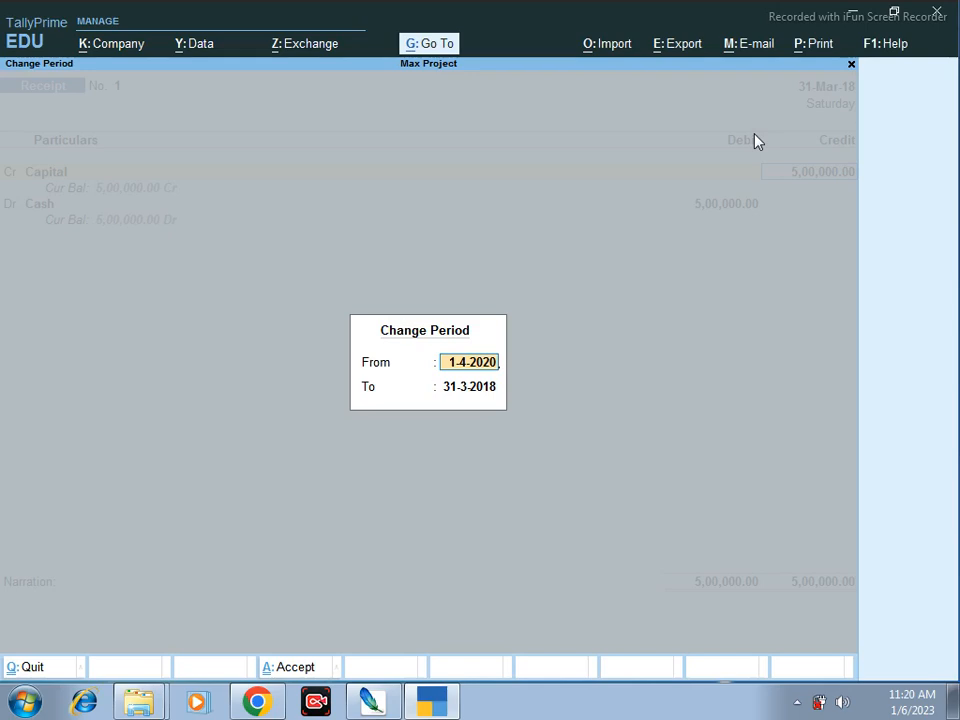
key("BackSpace")
key("BackSpace")
key("BackSpace")
key("BackSpace")
type("22")
key("Return")
key("BackSpace")
key("BackSpace")
type("23")
key("Return")
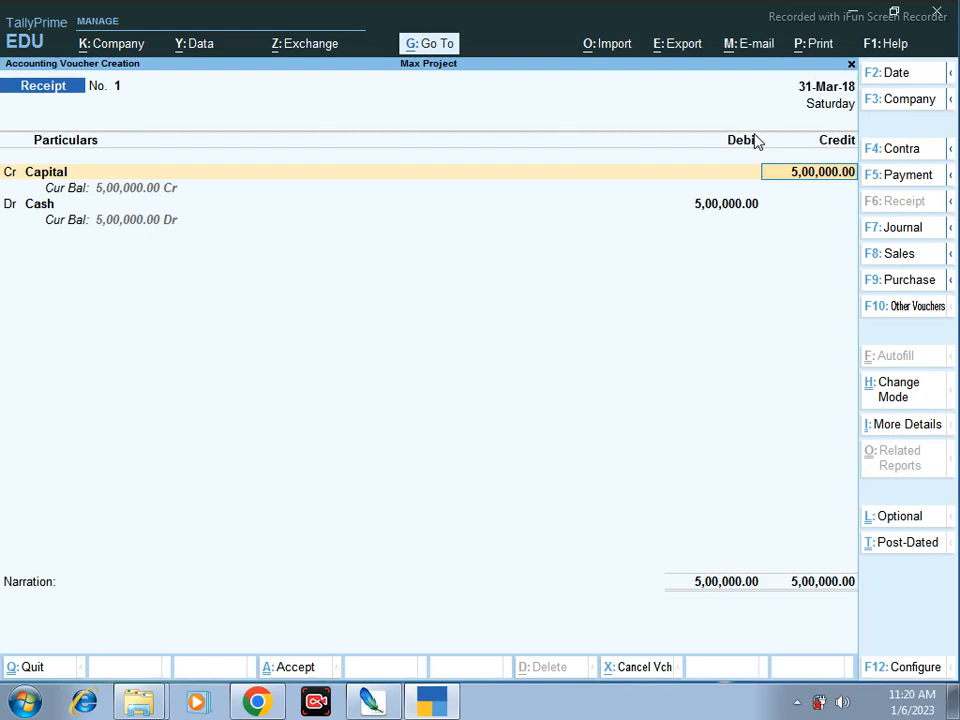
- Set the receipt's voucher date to 1-Apr-22 and save the voucher without a narration
key("Return")
key("Return")
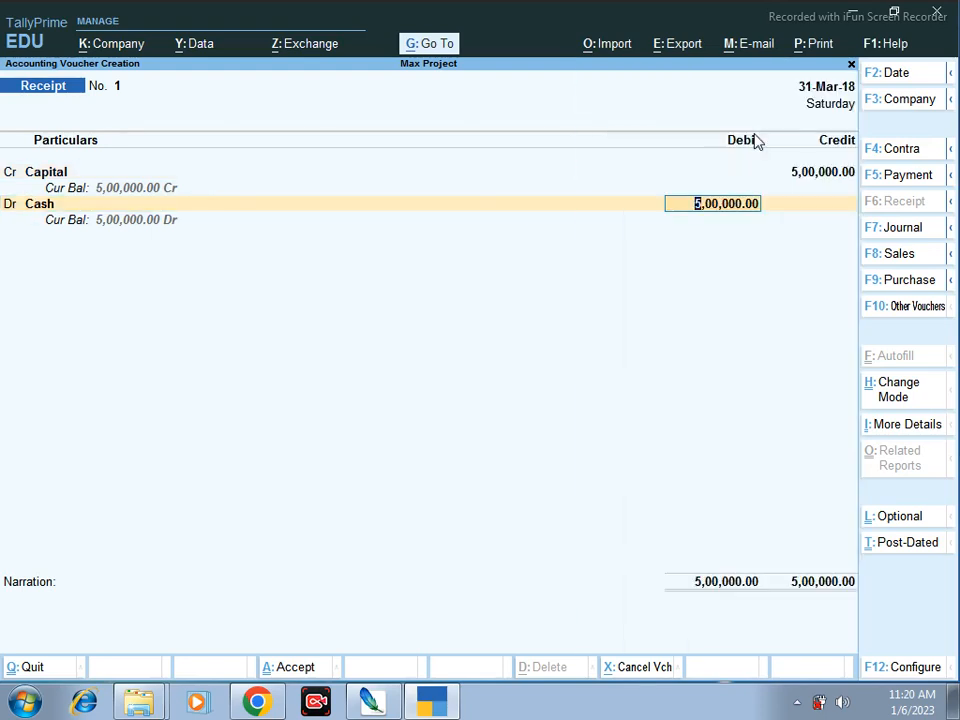
key("F2")
type("1")
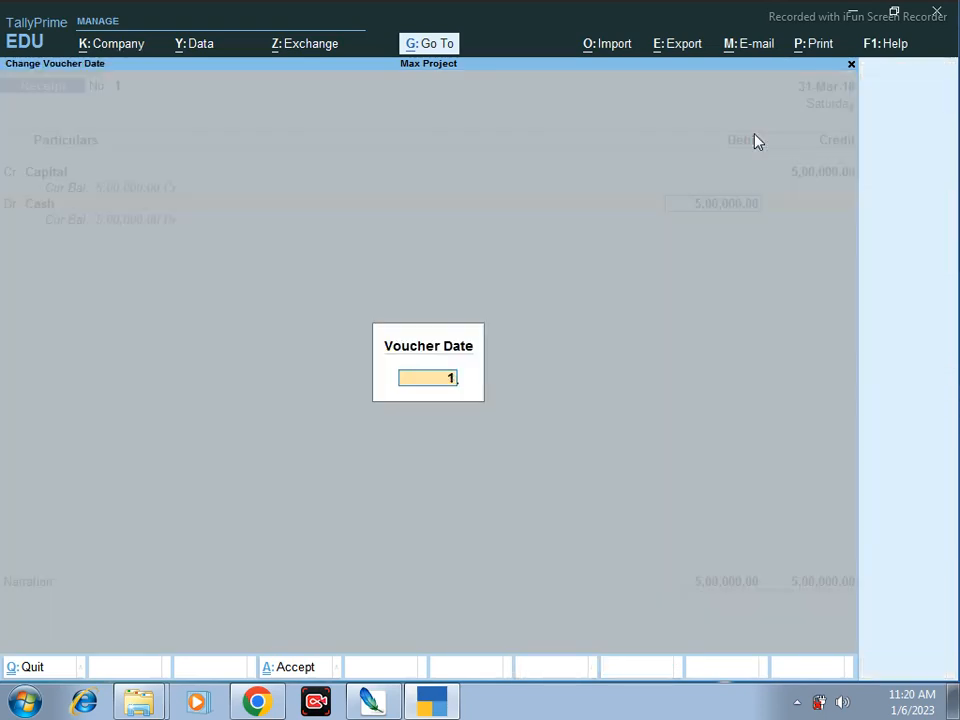
key("Return")
key("Return")
key("Return")
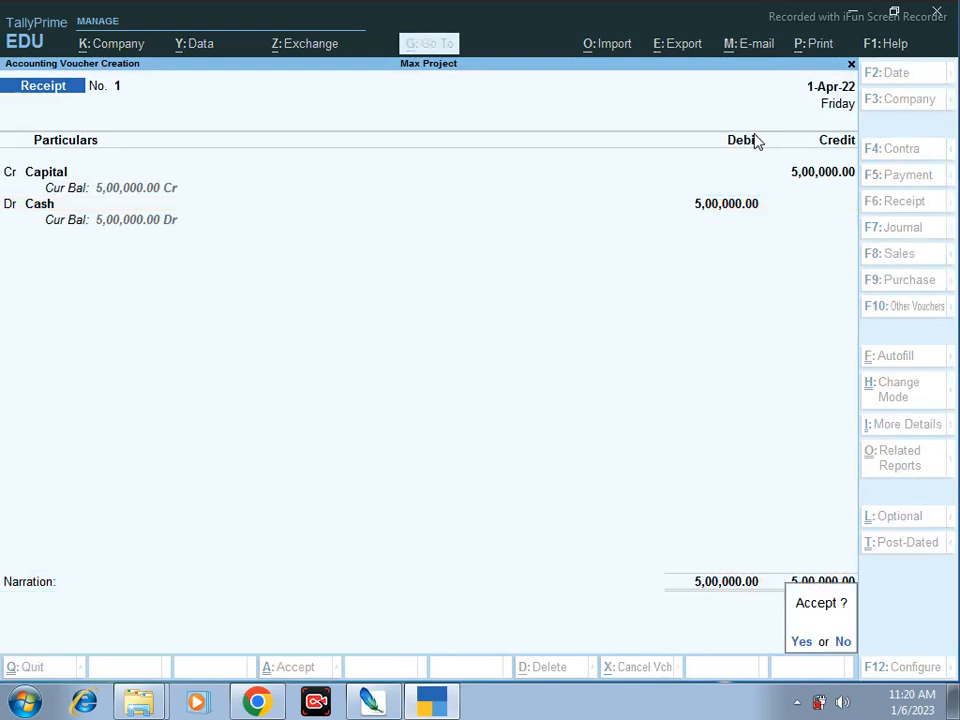
key("Return")
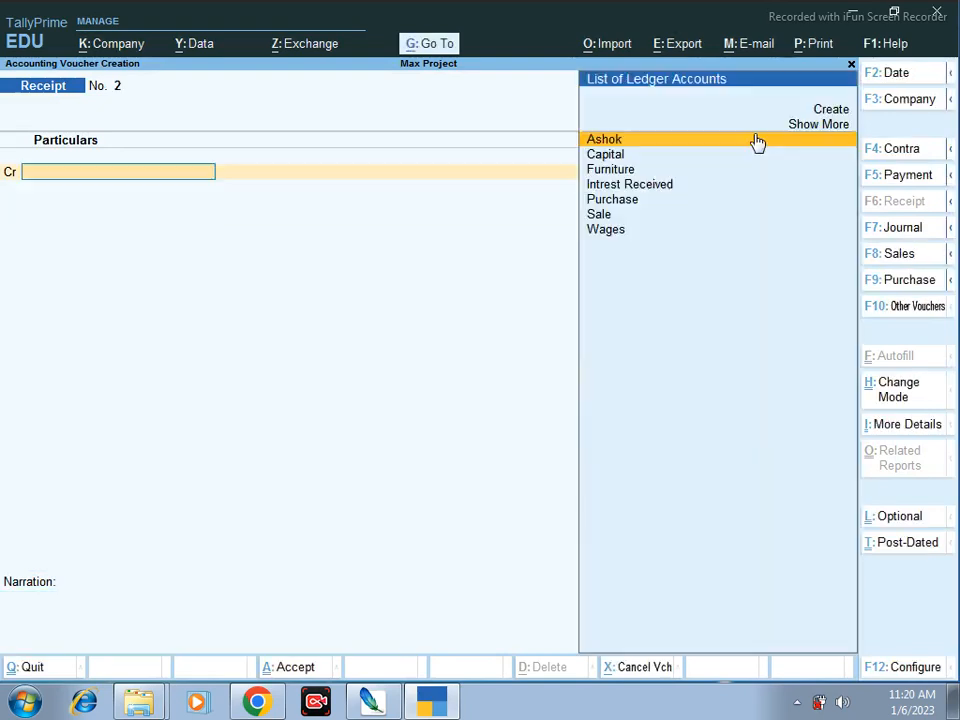
- Start a Purchase voucher and change its voucher mode to As Voucher
left_click(898, 288)
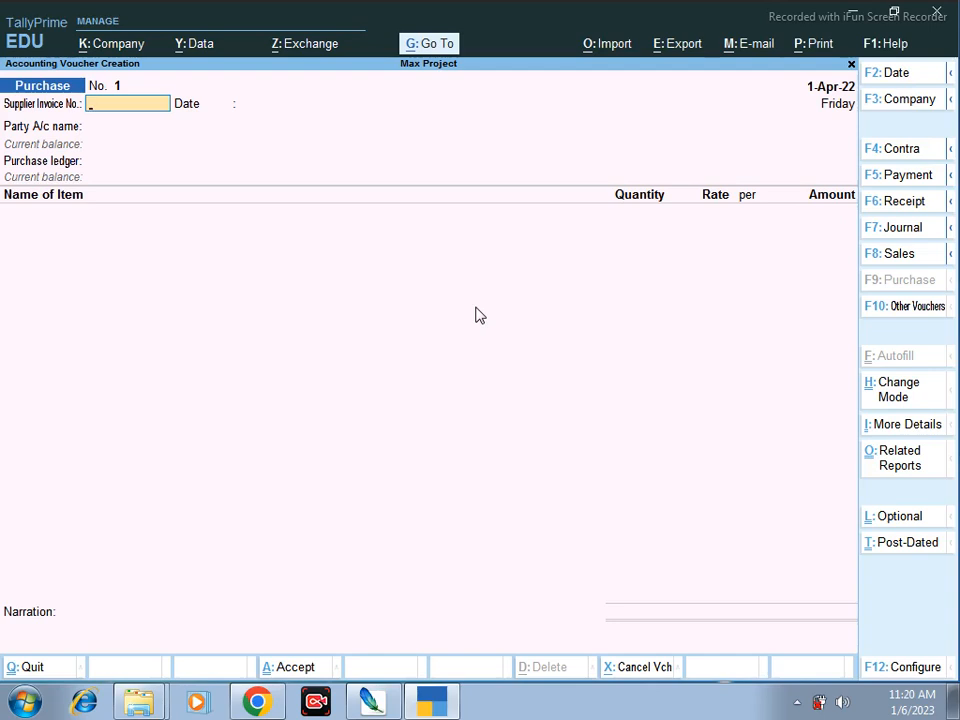
key("ctrl+h")
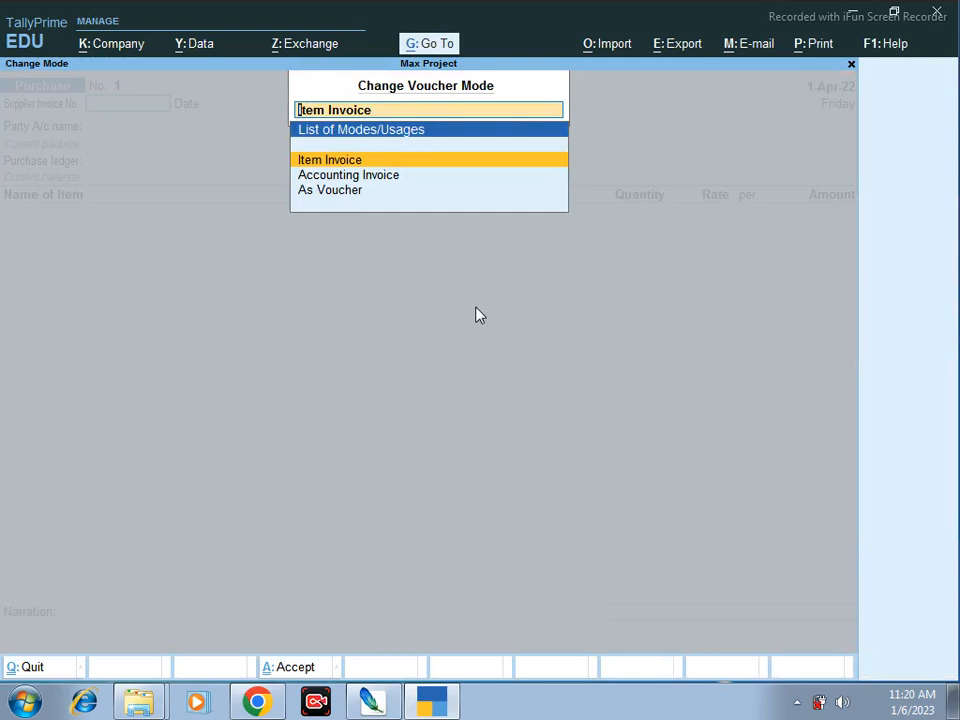
key("Down")
key("Down")
key("Return")
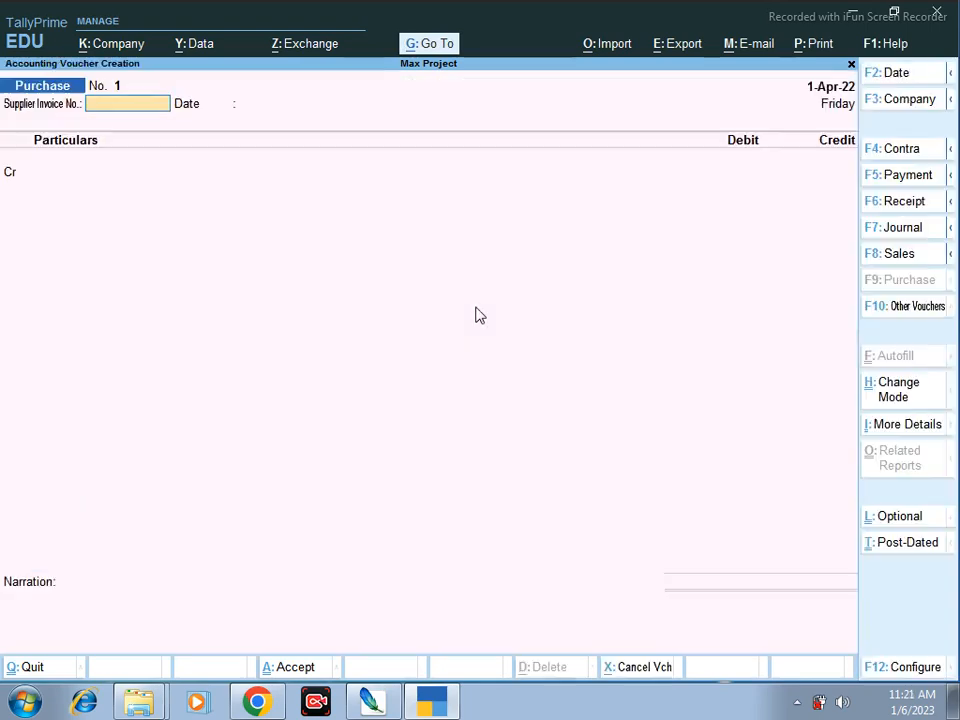
- Enter supplier invoice number 125 dated 1-Apr-22 and choose Cash as the credit ledger
type("125")
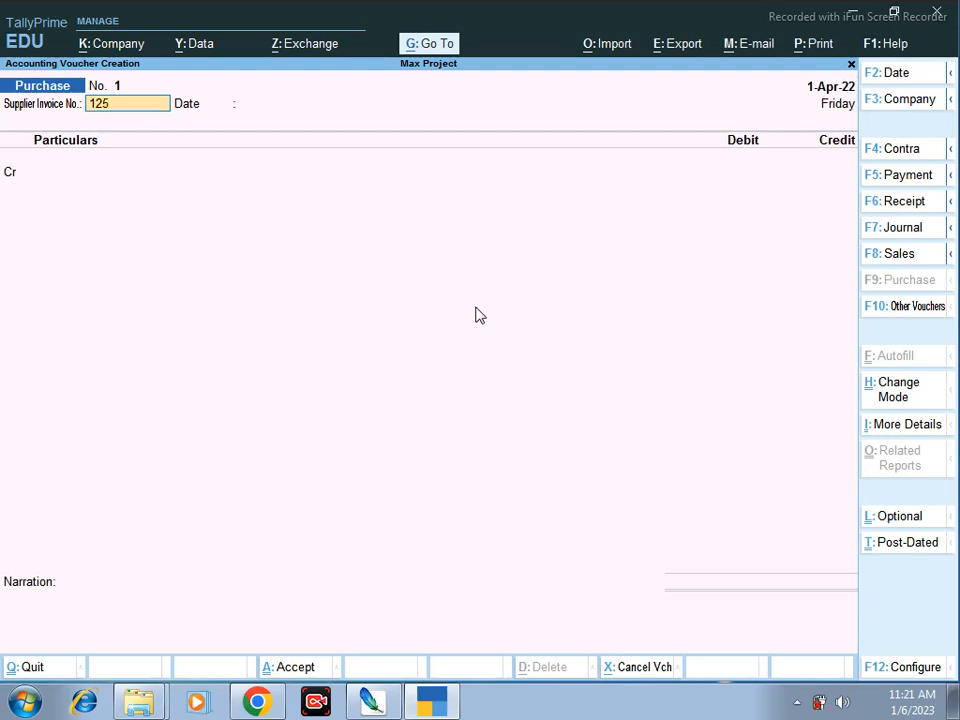
key("Return")
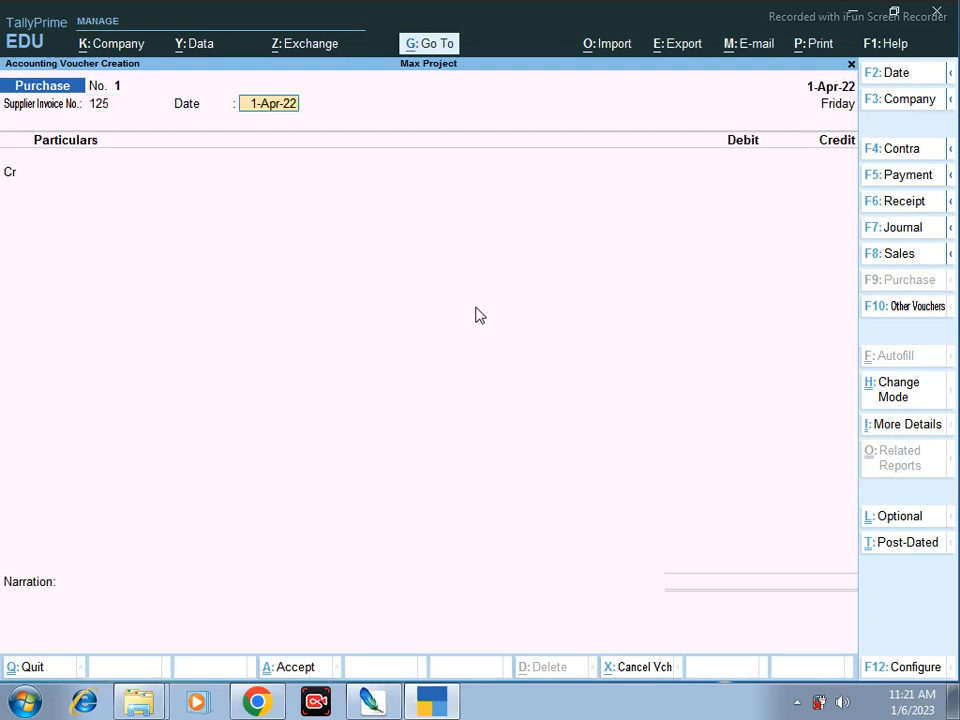
key("Return")
key("Down")
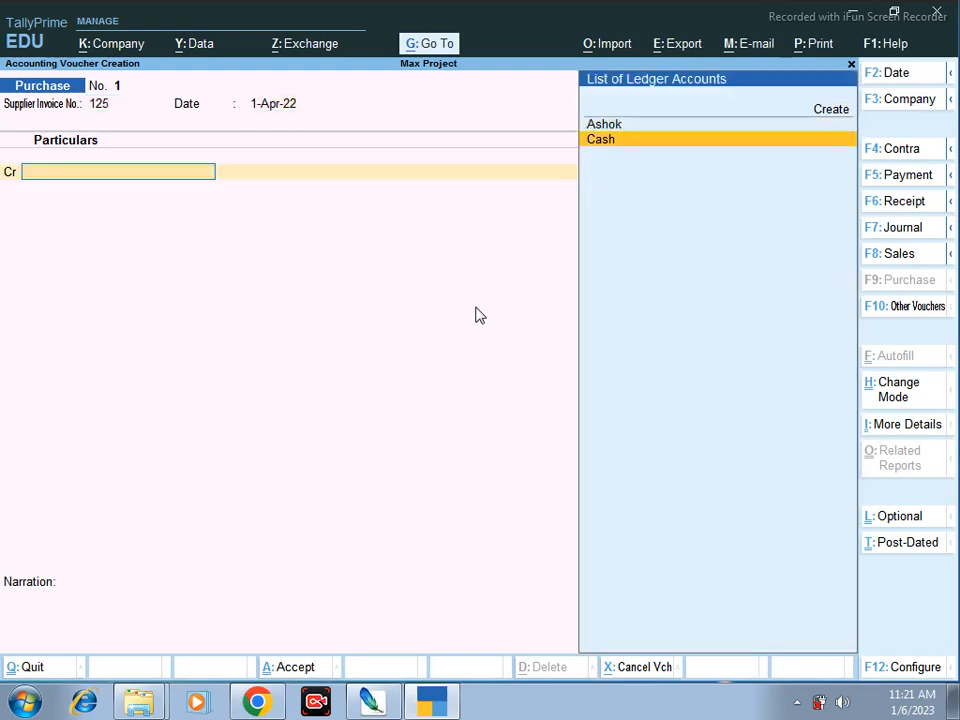
key("Return")
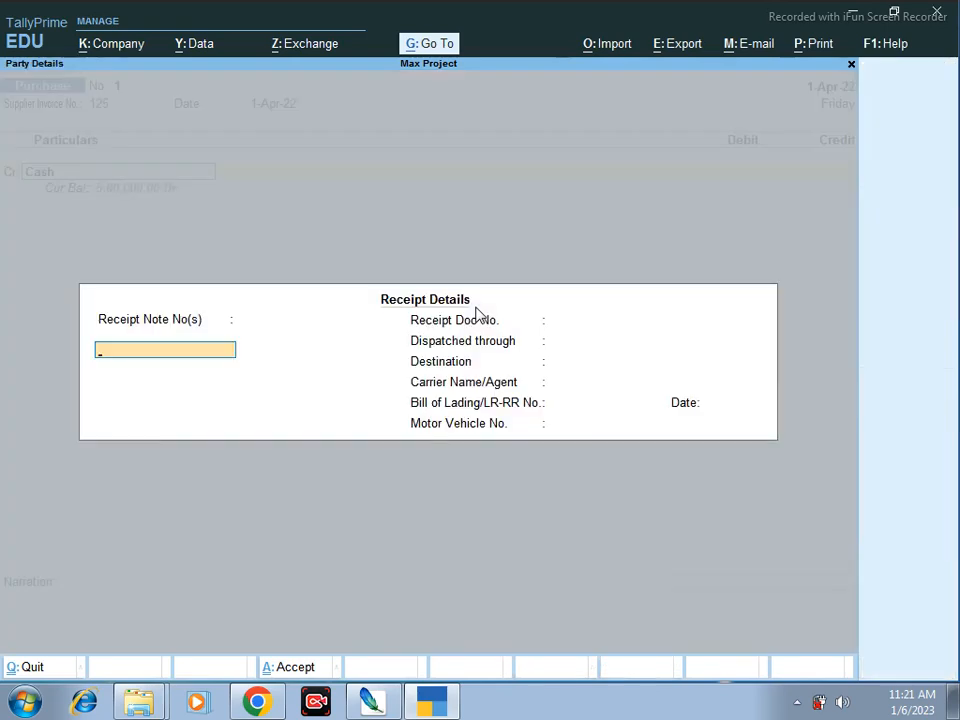
- Leave the receipt details blank and accept the party details with Cash as the supplier
key("Return")
key("Return")
key("Return")
key("Return")
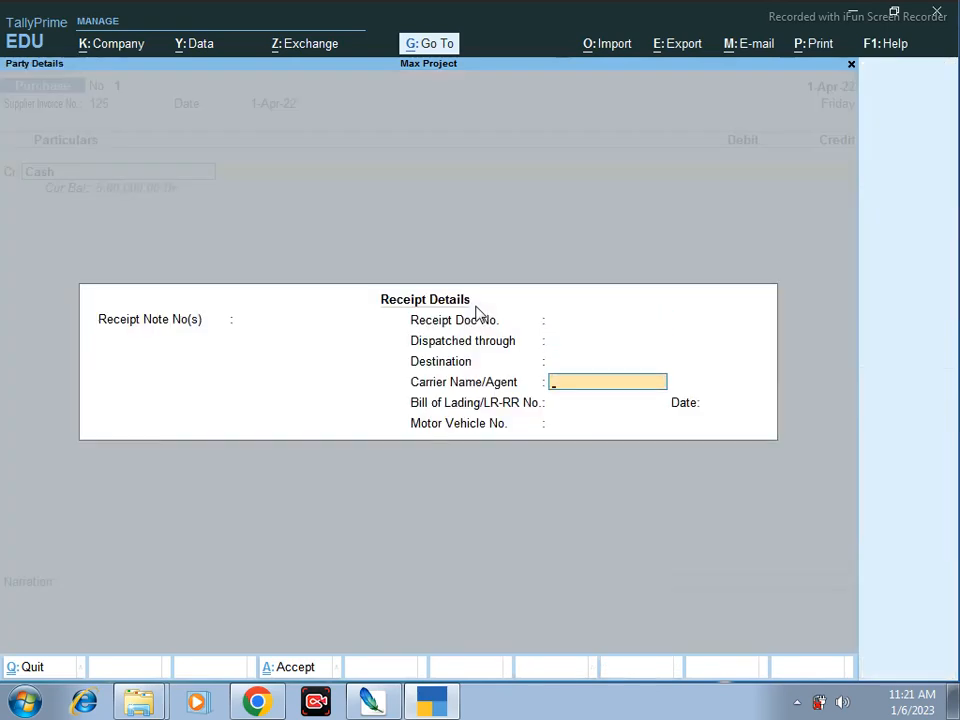
key("Return")
key("Return")
key("Return")
key("Return")
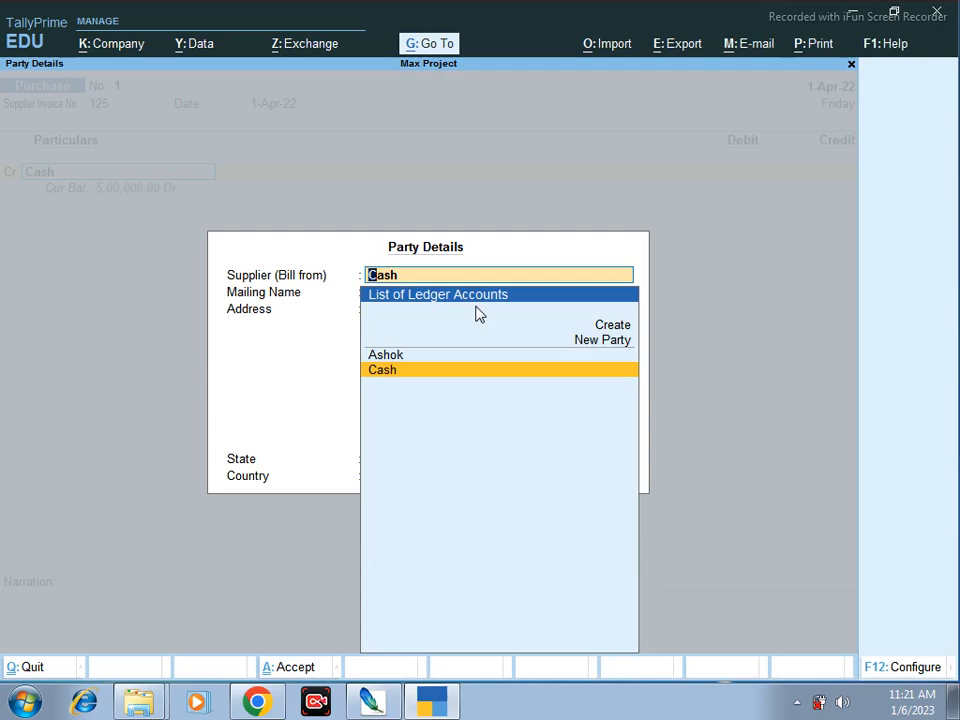
key("Return")
key("Return")
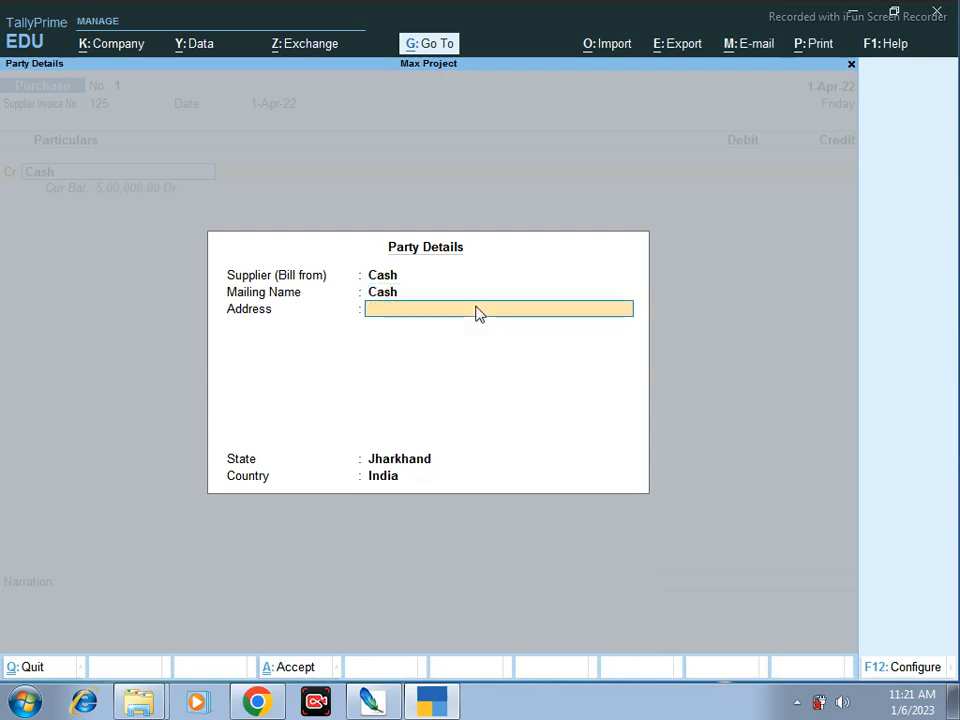
key("Return")
key("Return")
key("Return")
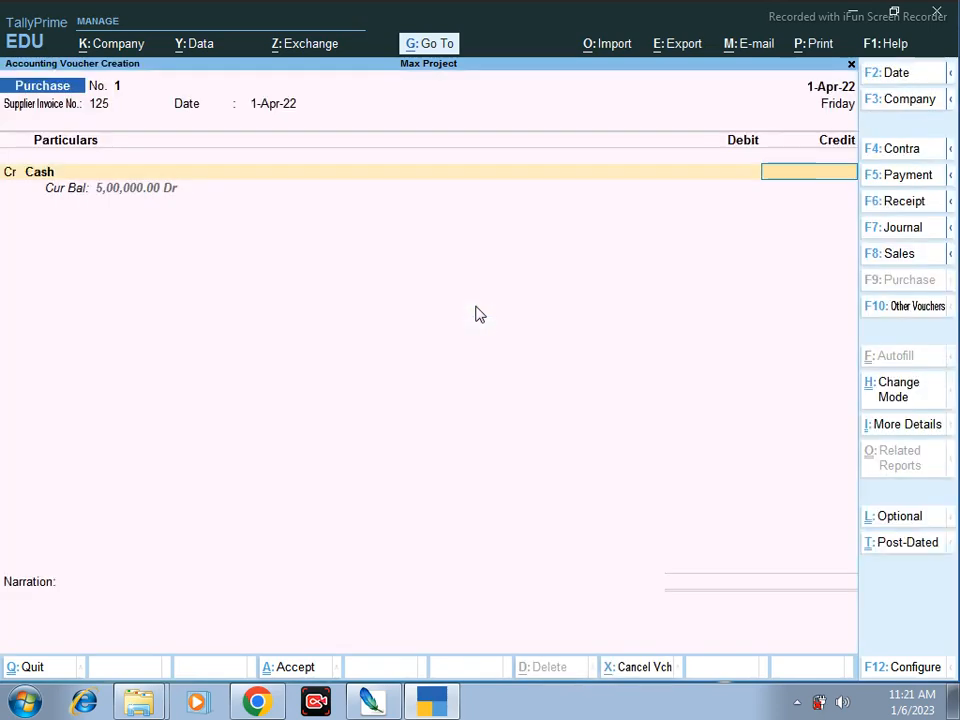
- Credit Cash with 100000, debit Purchase with the same amount, and save the purchase voucher without a narration
type("100000")
key("Return")
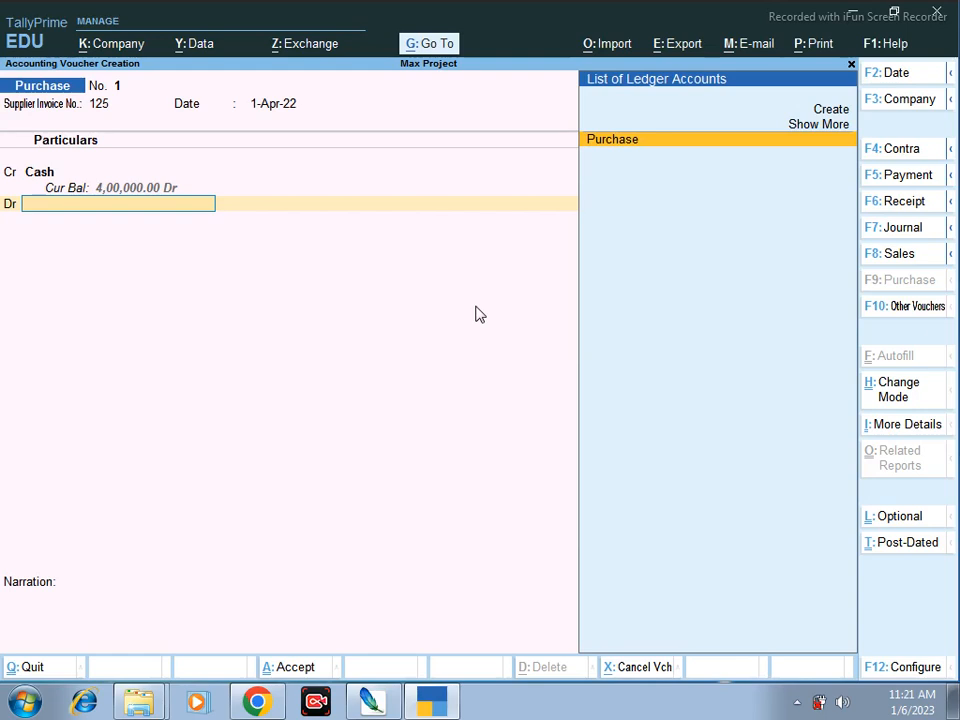
key("Return")
key("Return")
key("Return")
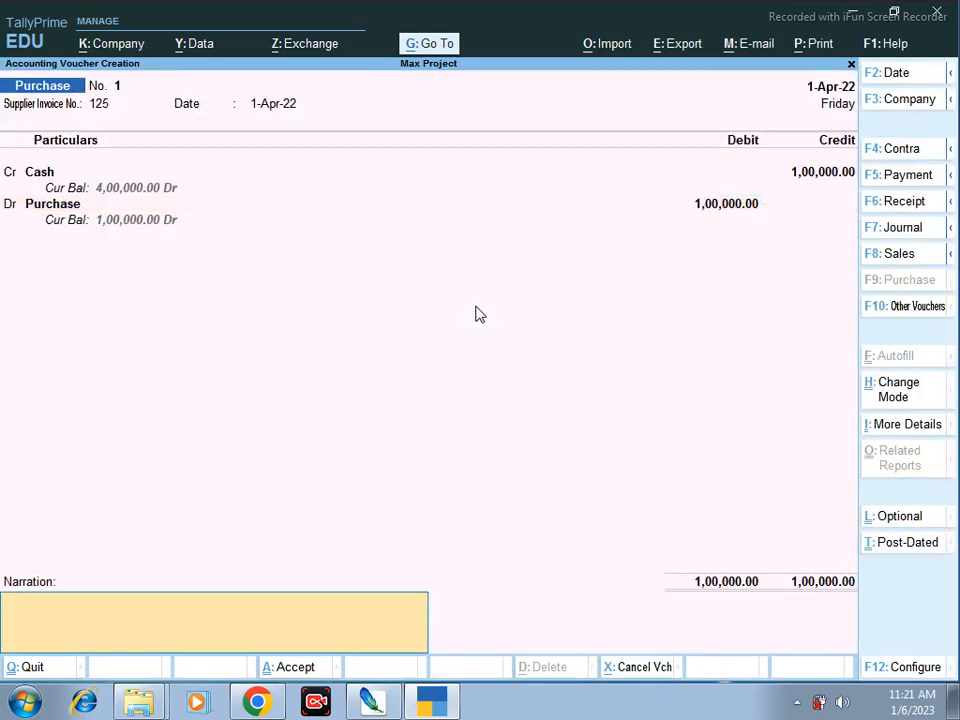
key("Return")
key("Return")
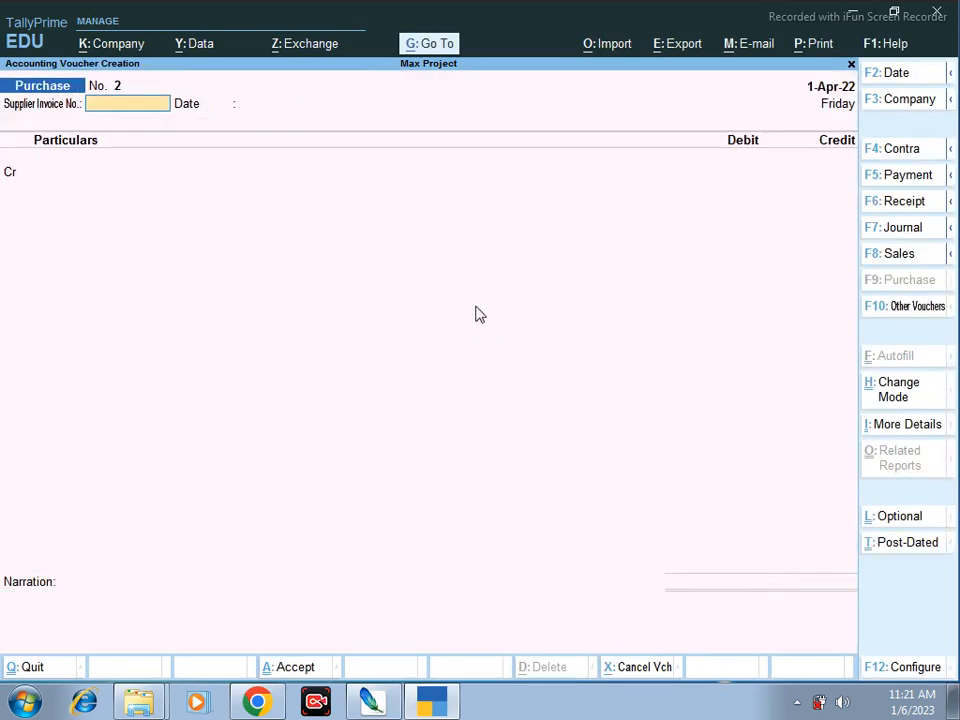
- Start a Sales voucher and switch its voucher mode to As Voucher
key("F8")
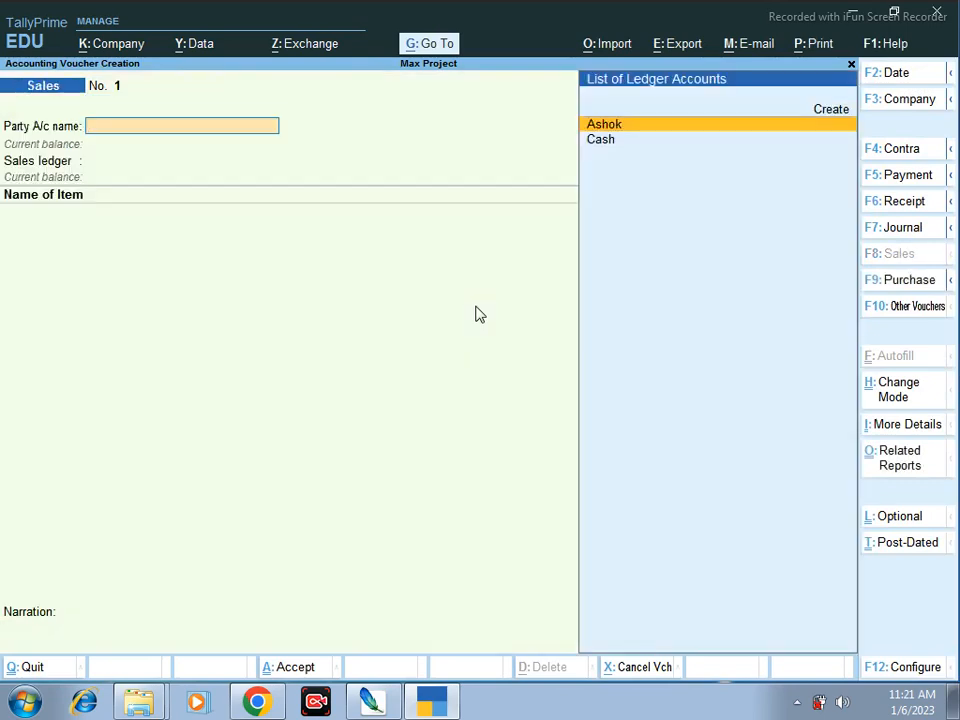
key("ctrl")
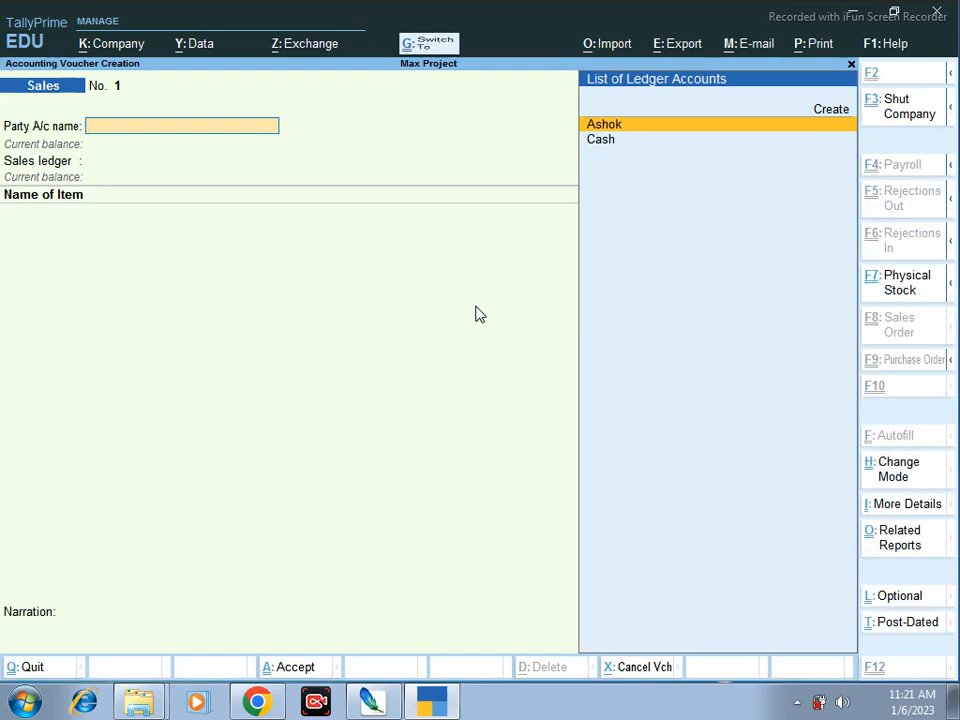
key("ctrl+h")
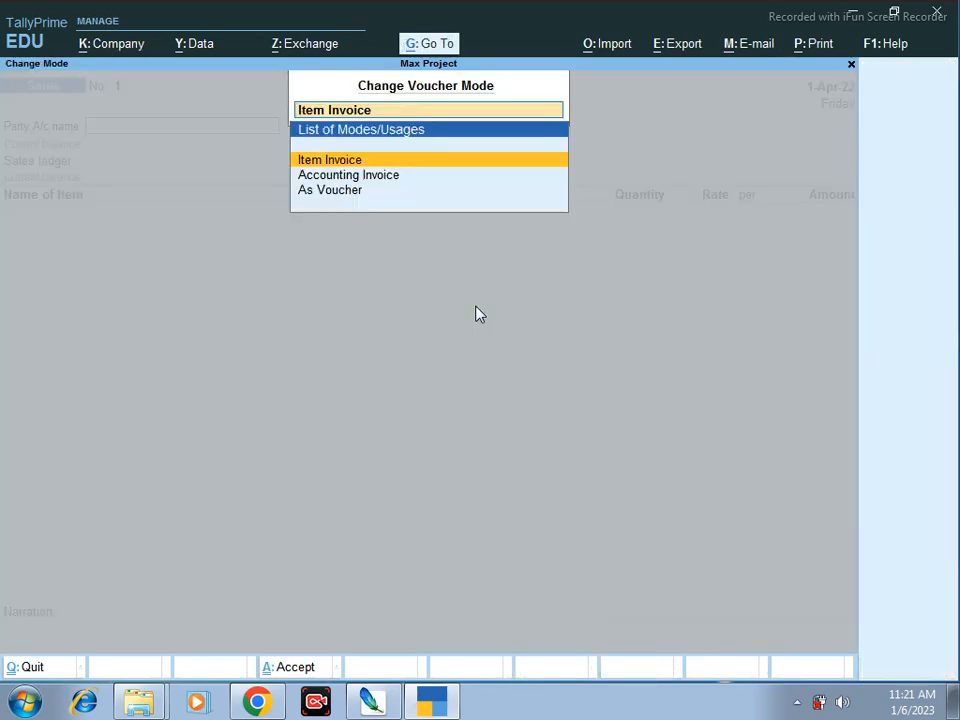
key("Down")
key("Down")
key("Return")
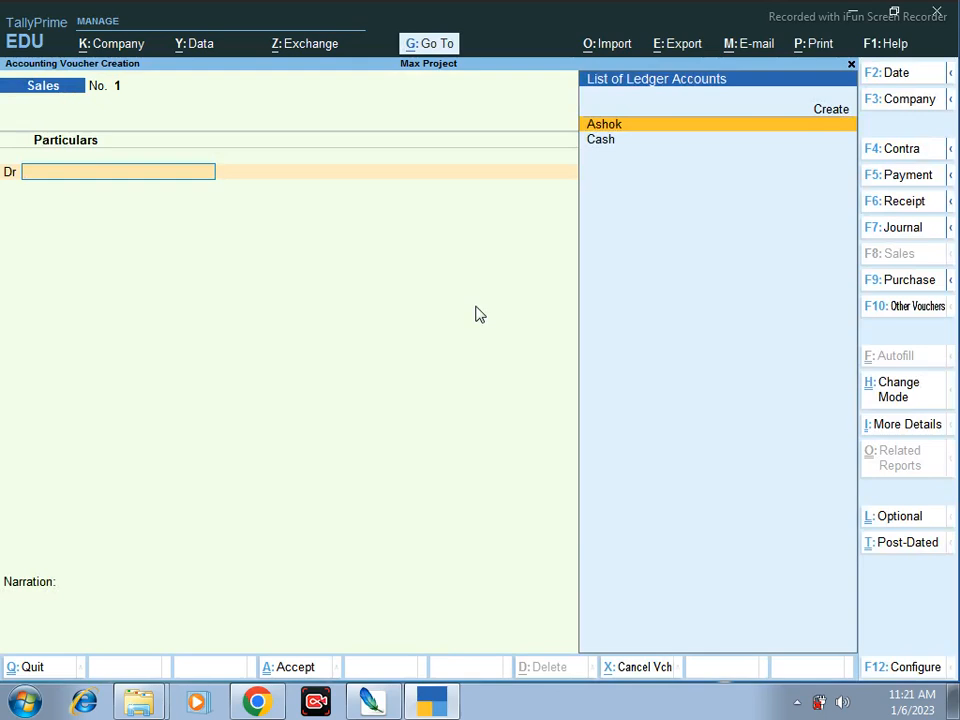
- Choose Cash as the sales voucher's debit ledger and leave all dispatch details blank
key("Down")
key("Return")
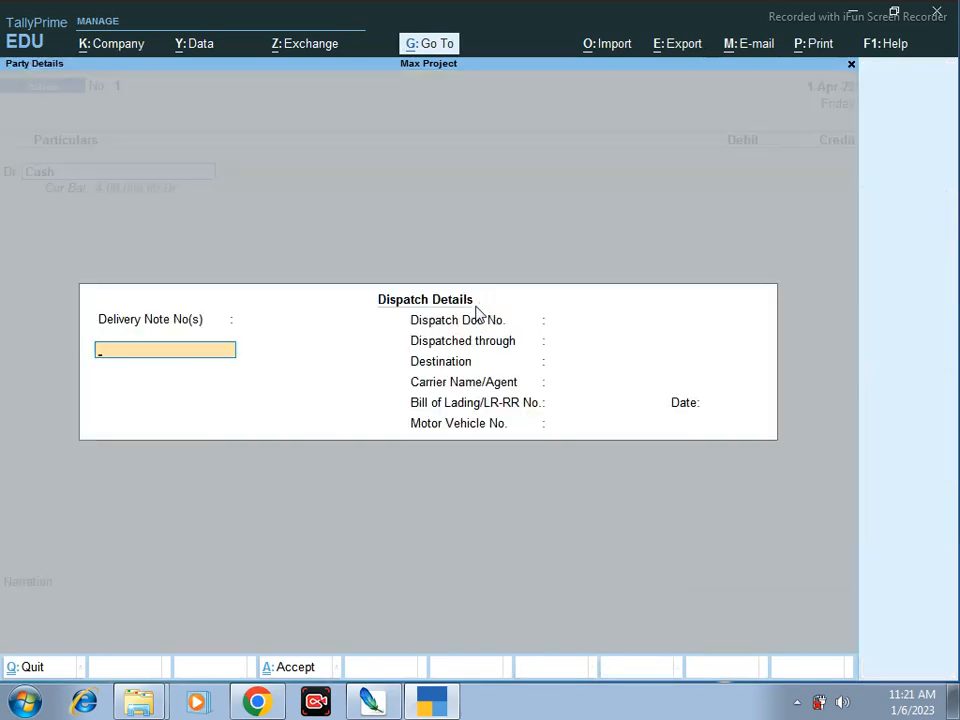
key("Return")
key("Return")
key("Return")
key("Return")
key("Return")
key("Return")
key("Return")
key("Return")
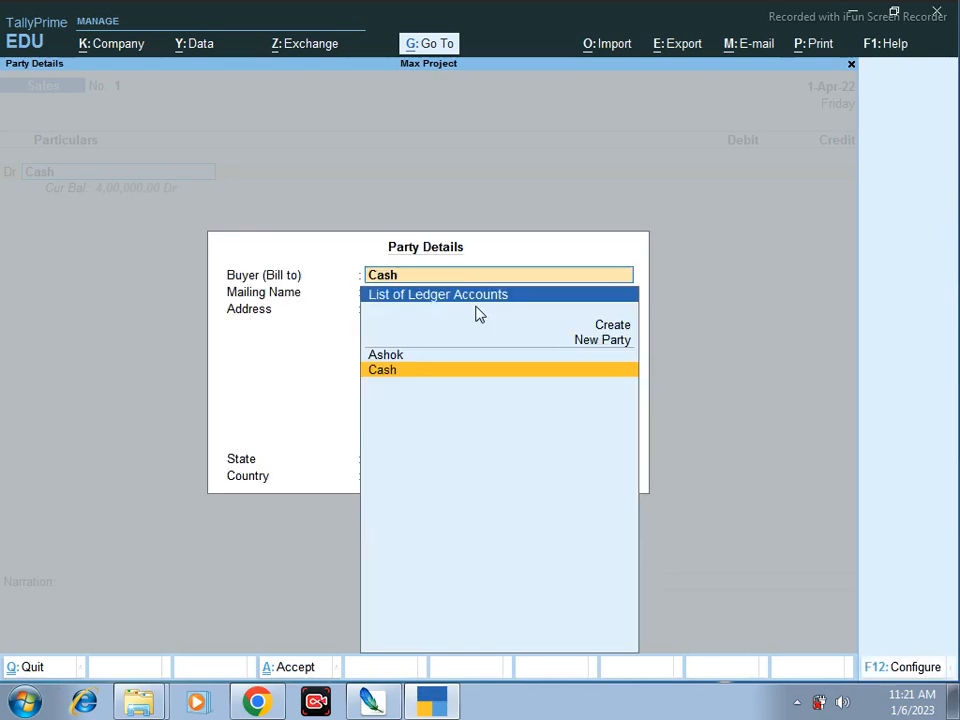
- Accept the sales voucher's party details with Cash as the buyer
key("Return")
key("Return")
key("Return")
key("Return")
key("Return")
key("Return")
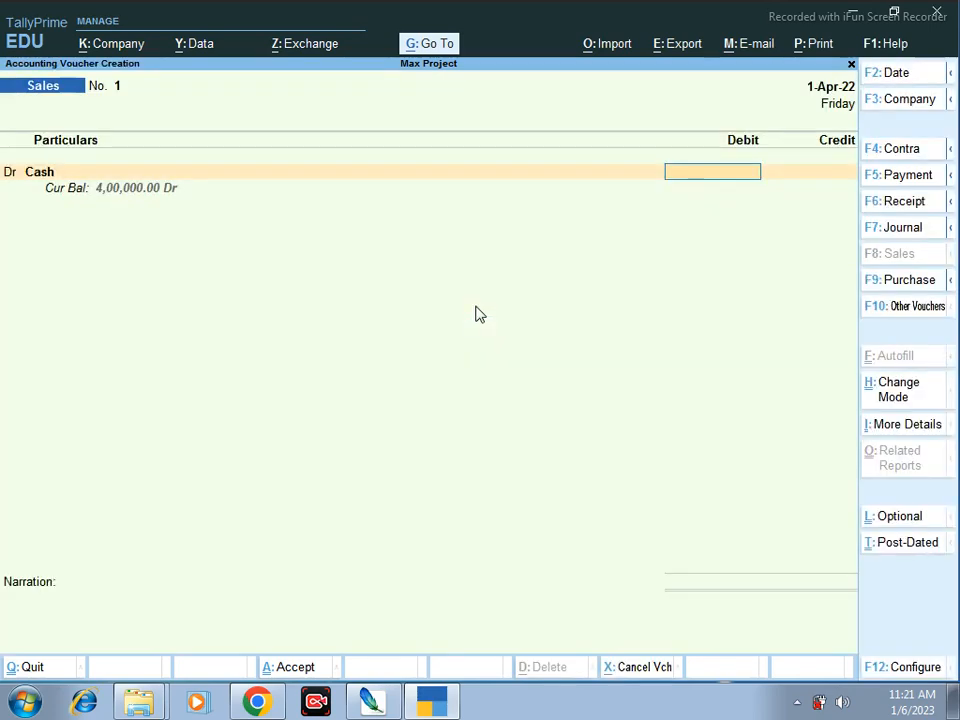
- Debit Cash with 15000, credit Sale with the same amount, and leave the inventory allocations blank
type("15000")
key("Return")
key("Return")
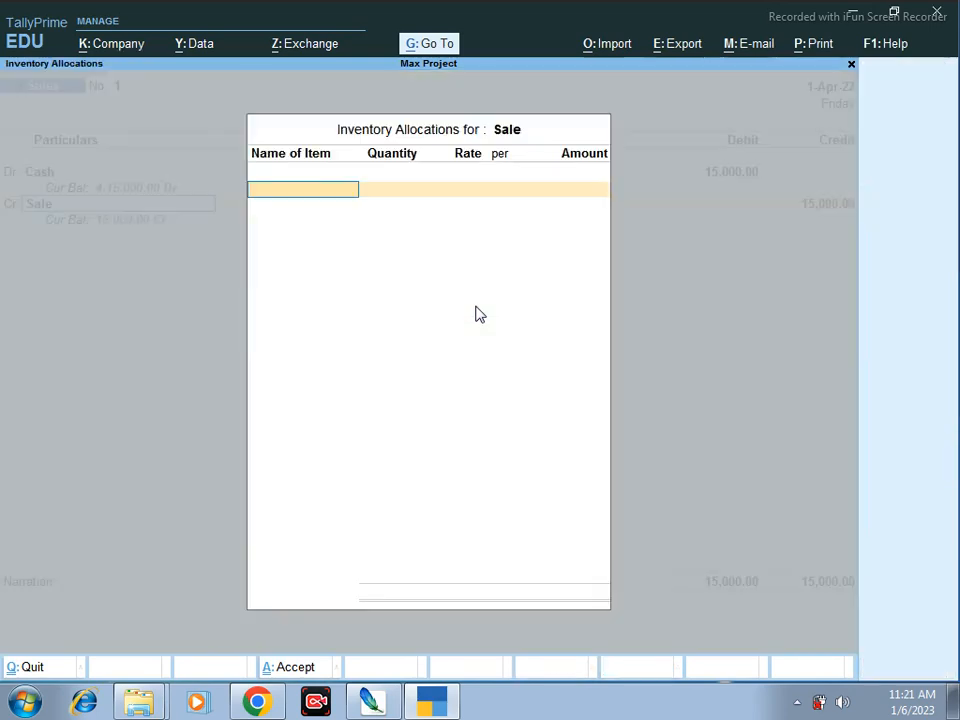
key("Return")
key("Return")
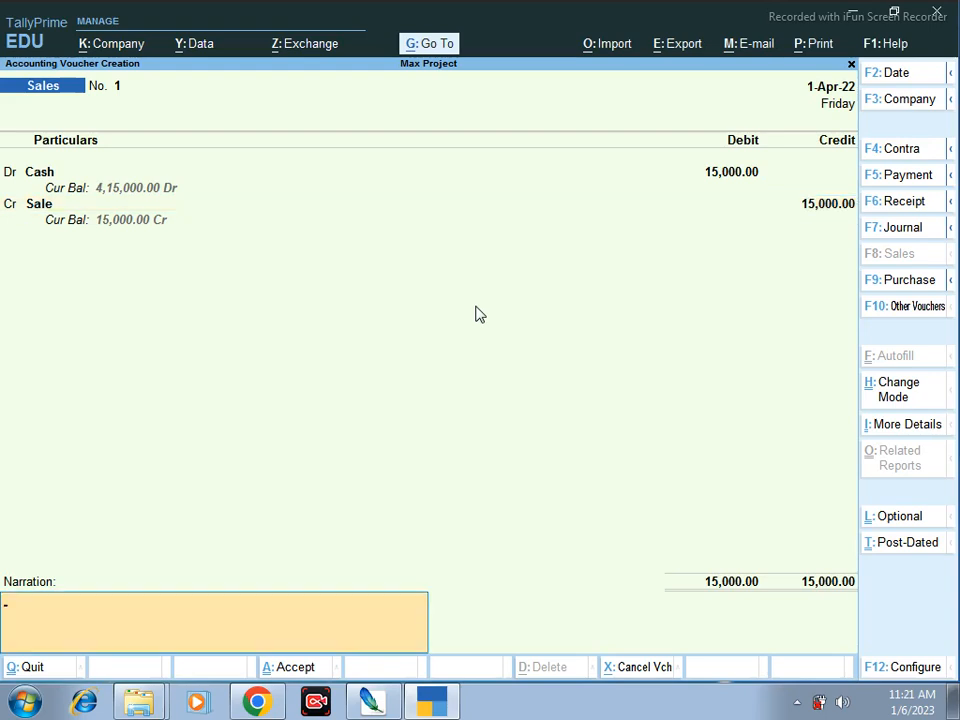
- Correct the sales voucher's Cash debit to 150000, carry it to Sale, and save the voucher without a narration
key("Return")
key("Escape")
key("BackSpace")
key("BackSpace")
key("BackSpace")
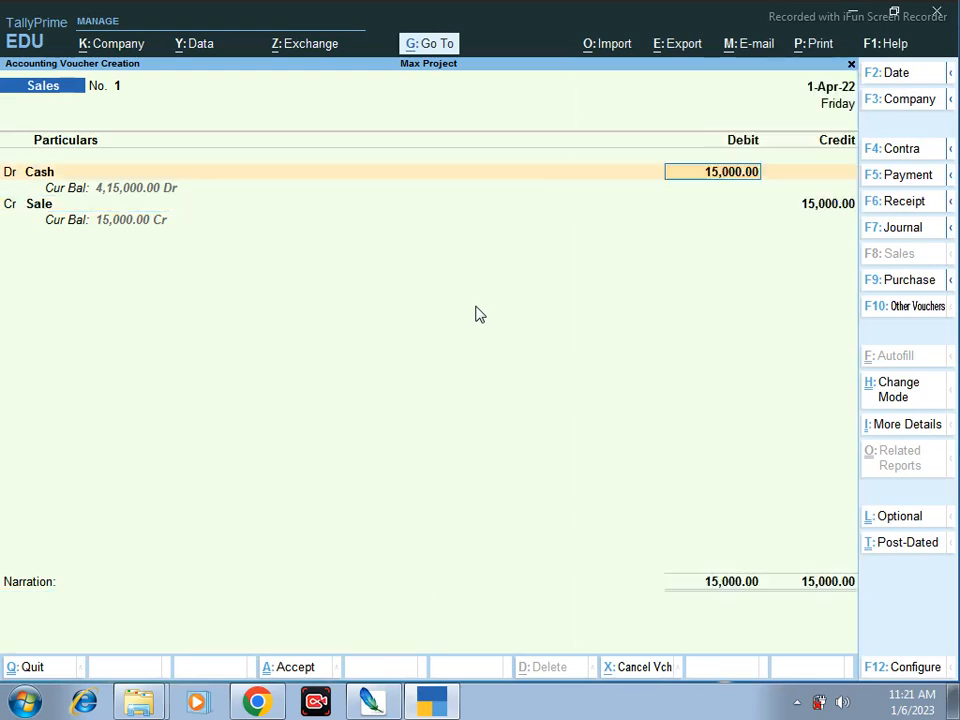
type("1,50,00")
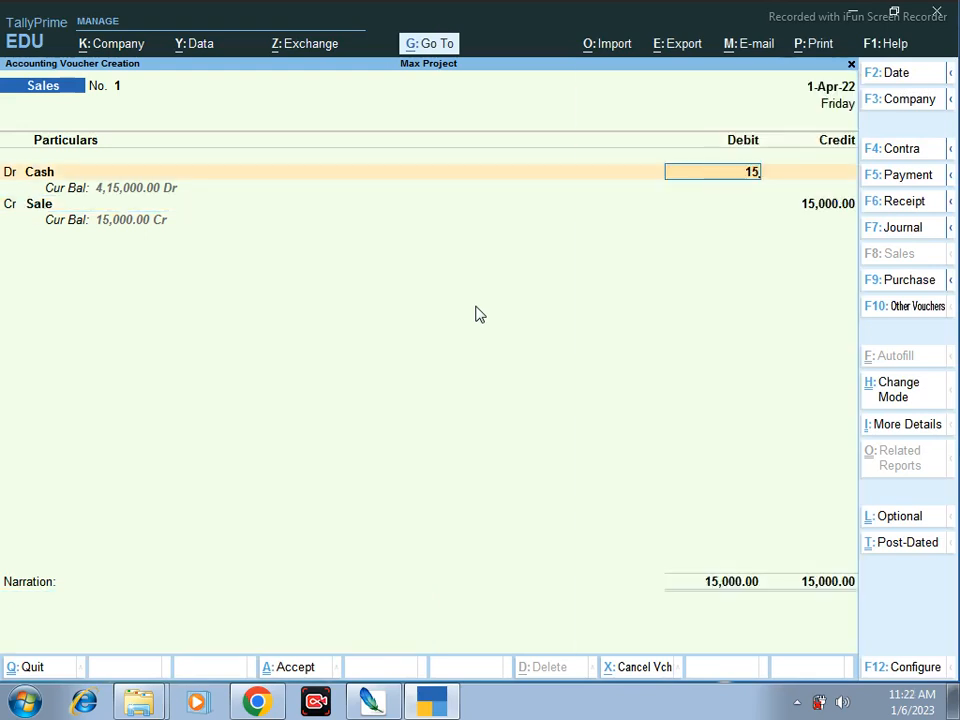
type("000")
key("Return")
key("Return")
key("Return")
key("Return")
key("Return")
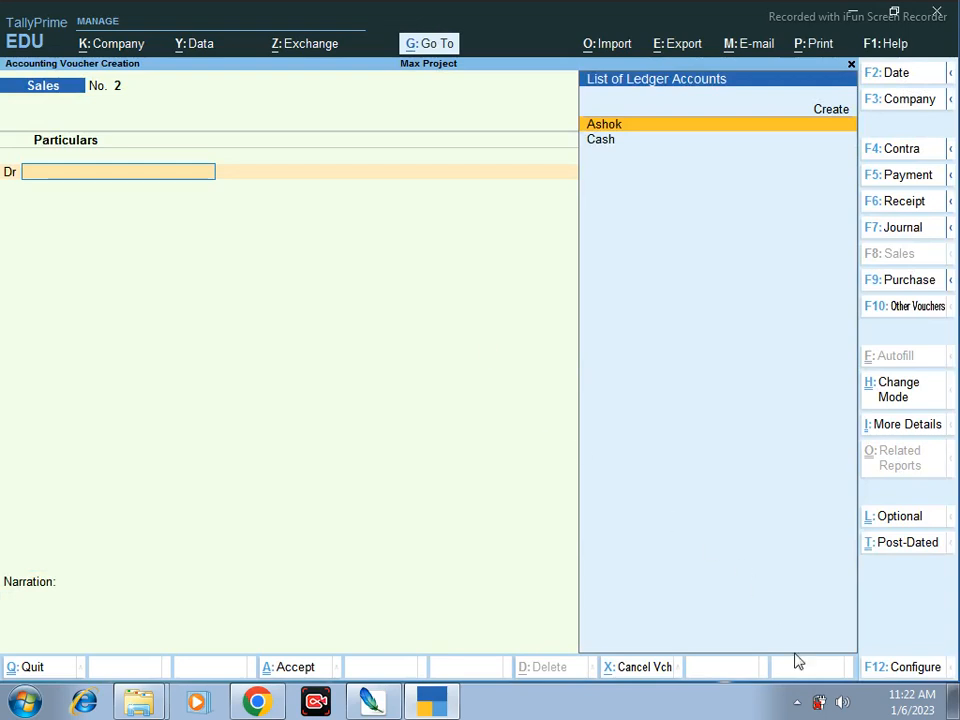
left_click(796, 702)
left_click(825, 620)
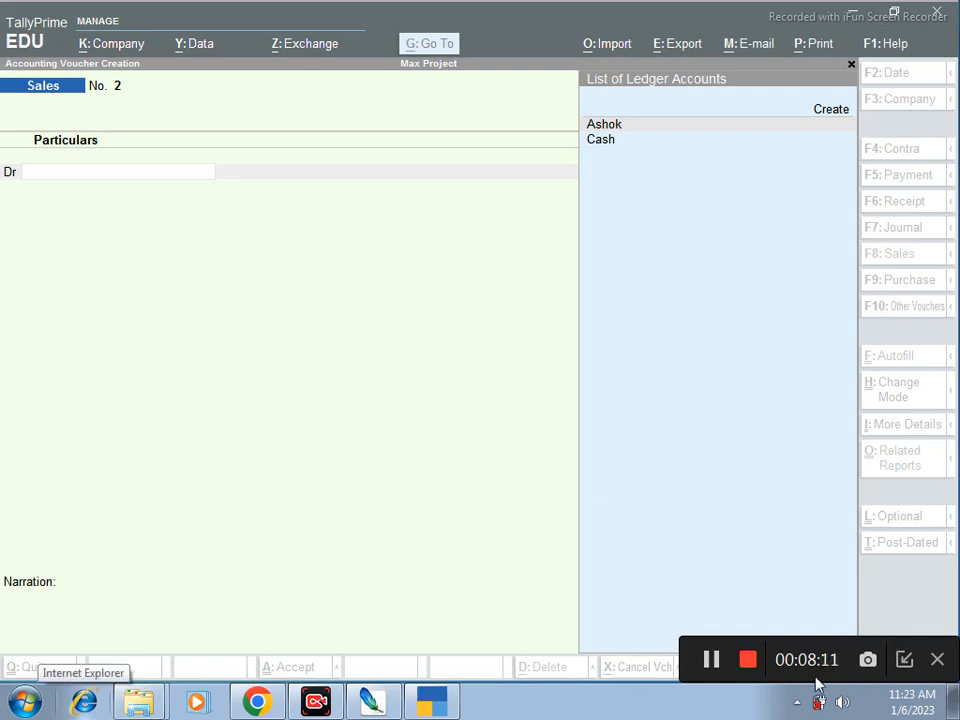
left_click(407, 406)
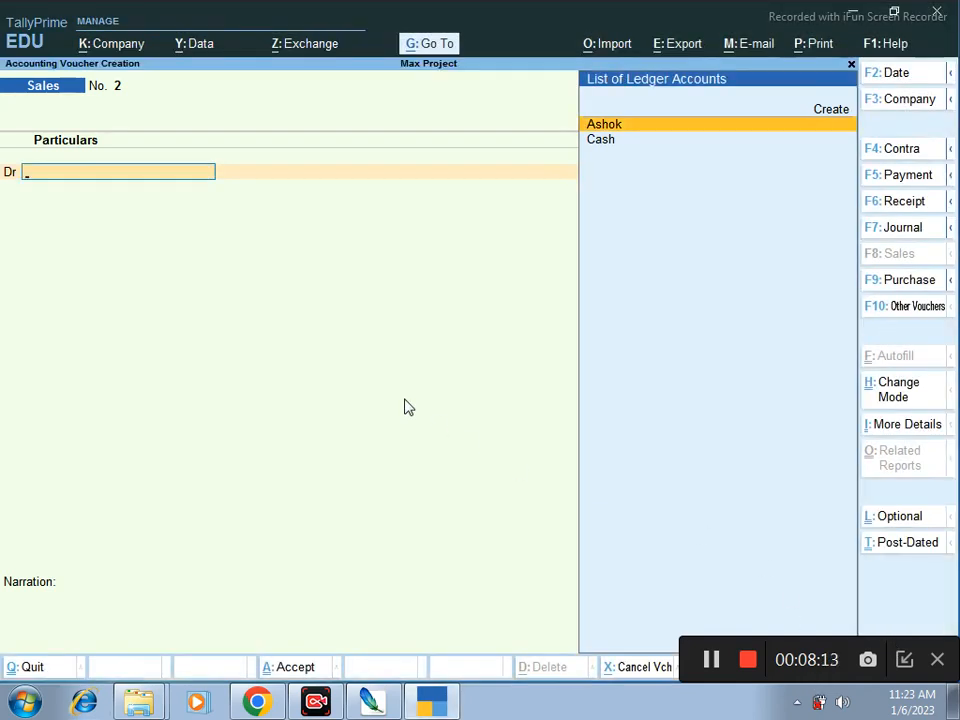
- Start a Receipt voucher and credit the Intrest Received ledger with 500
key("F6")
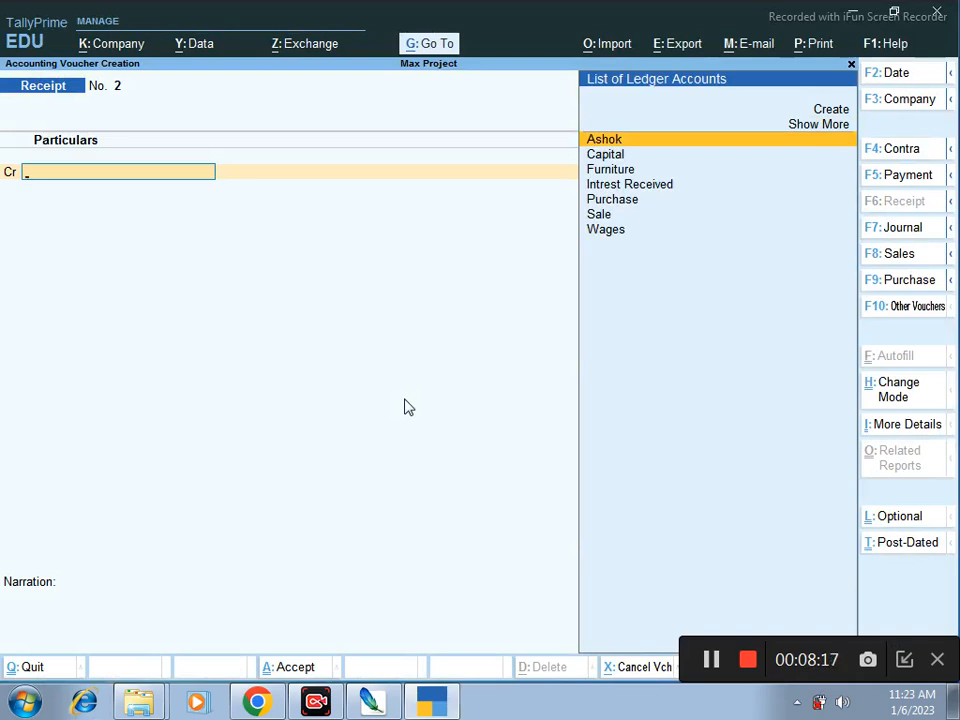
key("Down")
key("Down")
key("Down")
key("Down")
key("Up")
key("Return")
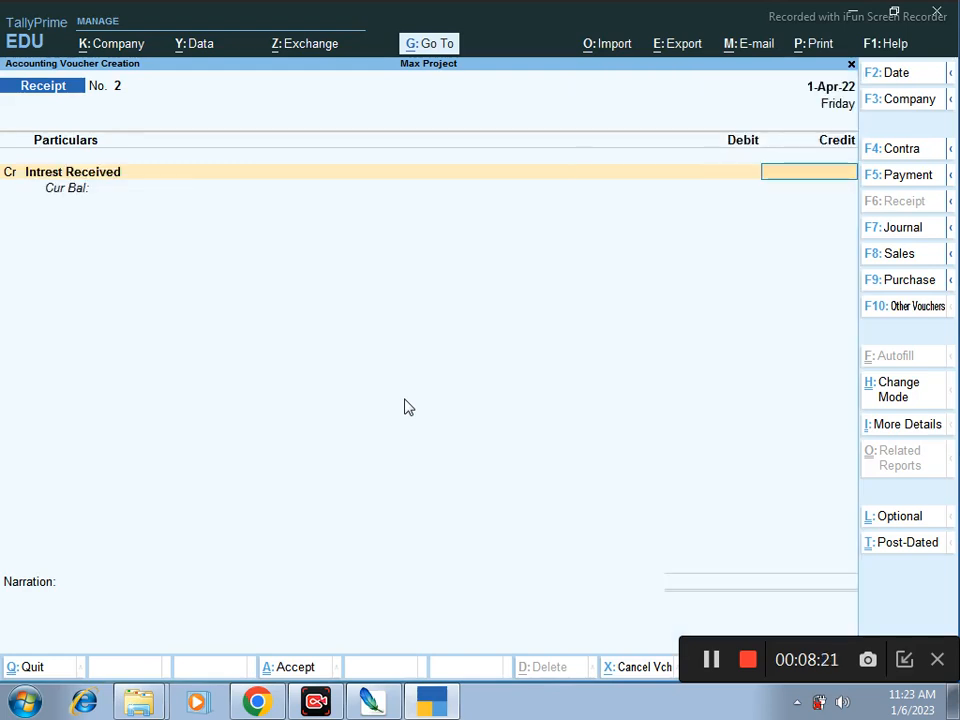
type("500")
key("Return")
key("Return")
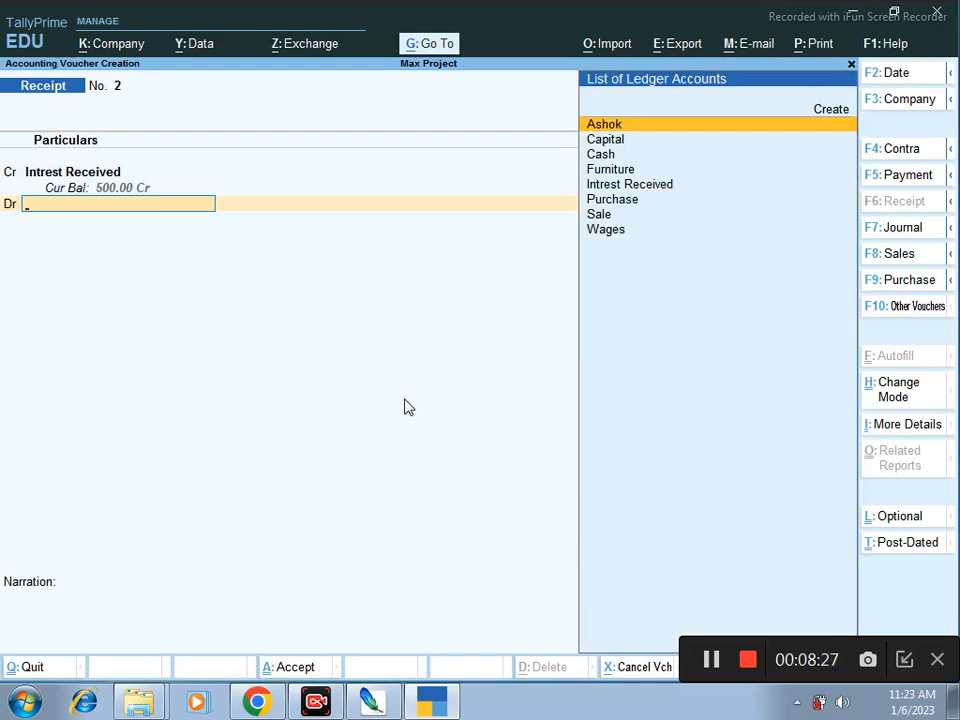
- Debit Cash with 500 and save the receipt voucher without a narration
key("Down")
key("Down")
key("Return")
key("Return")
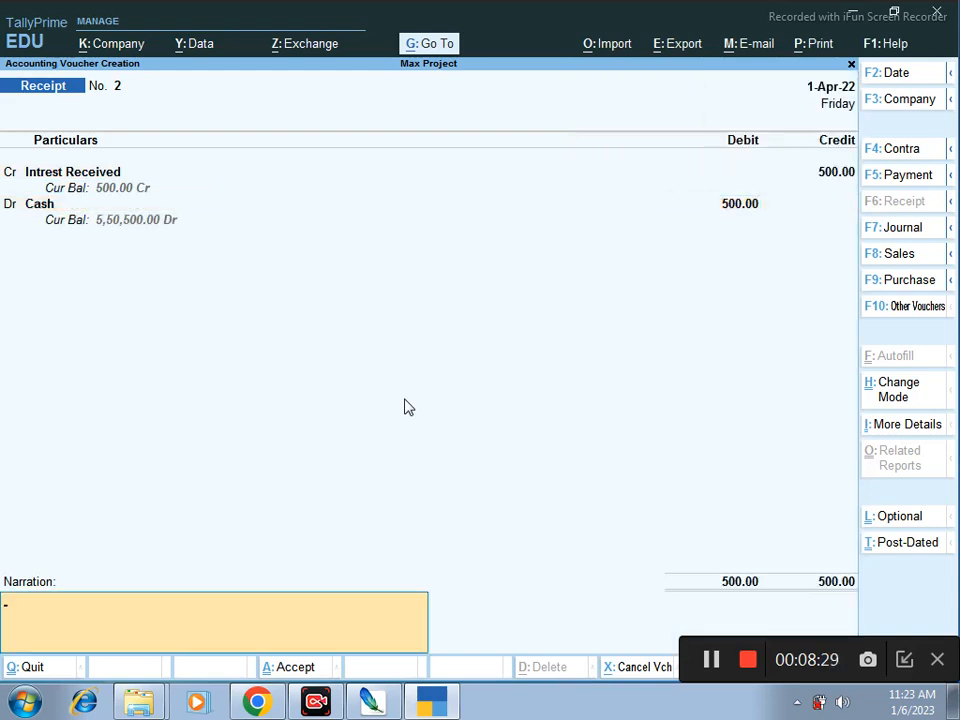
key("Return")
key("Return")
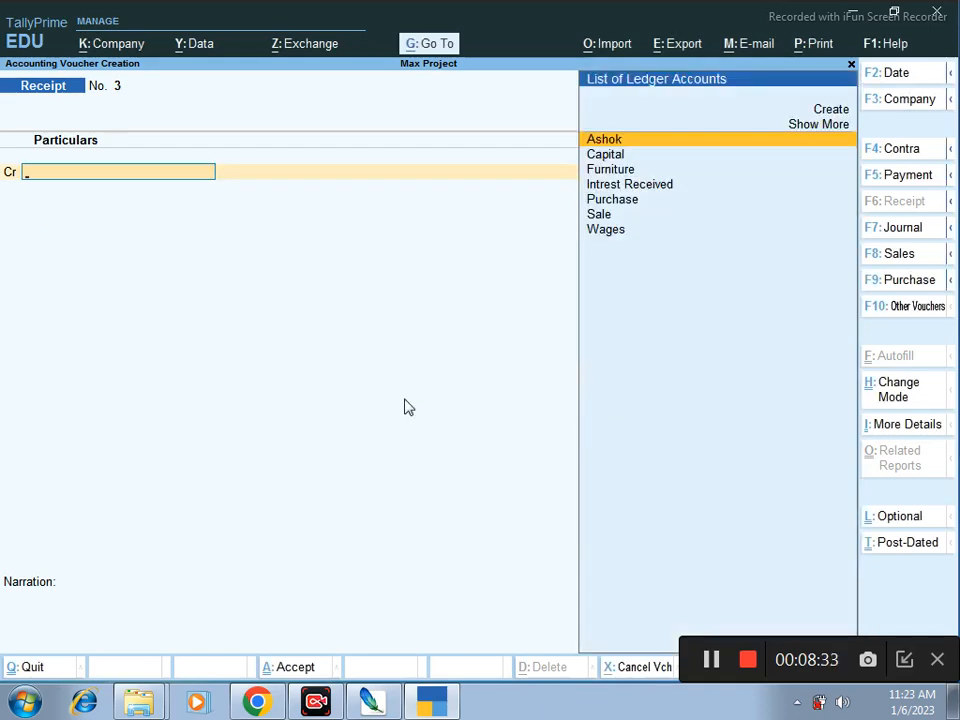
- Start another Sales voucher and switch its voucher mode to As Voucher
key("F8")
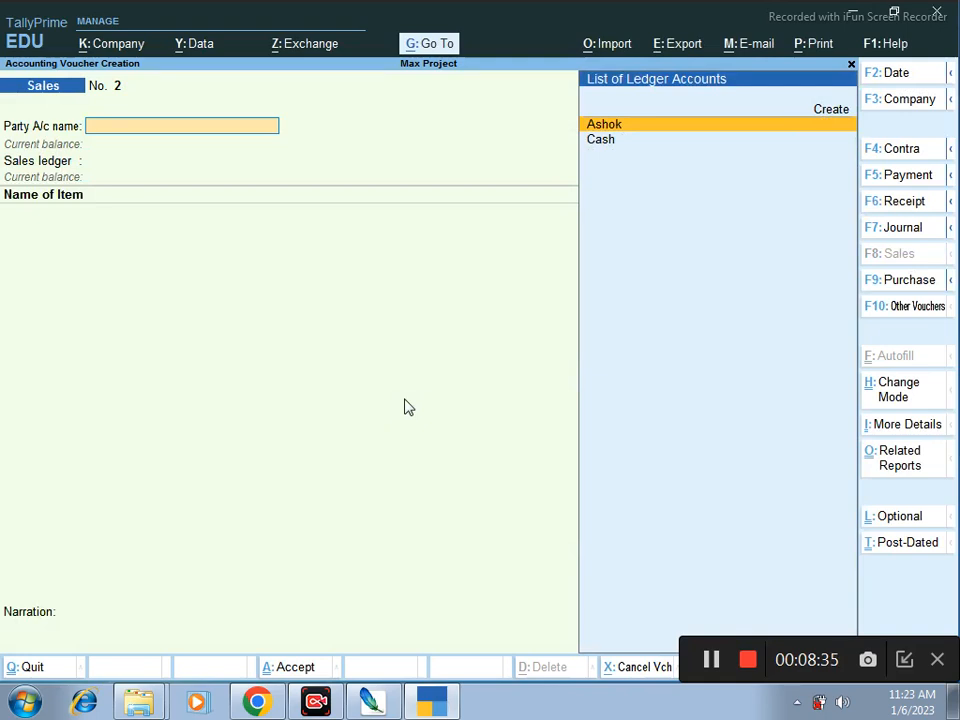
key("ctrl+h")
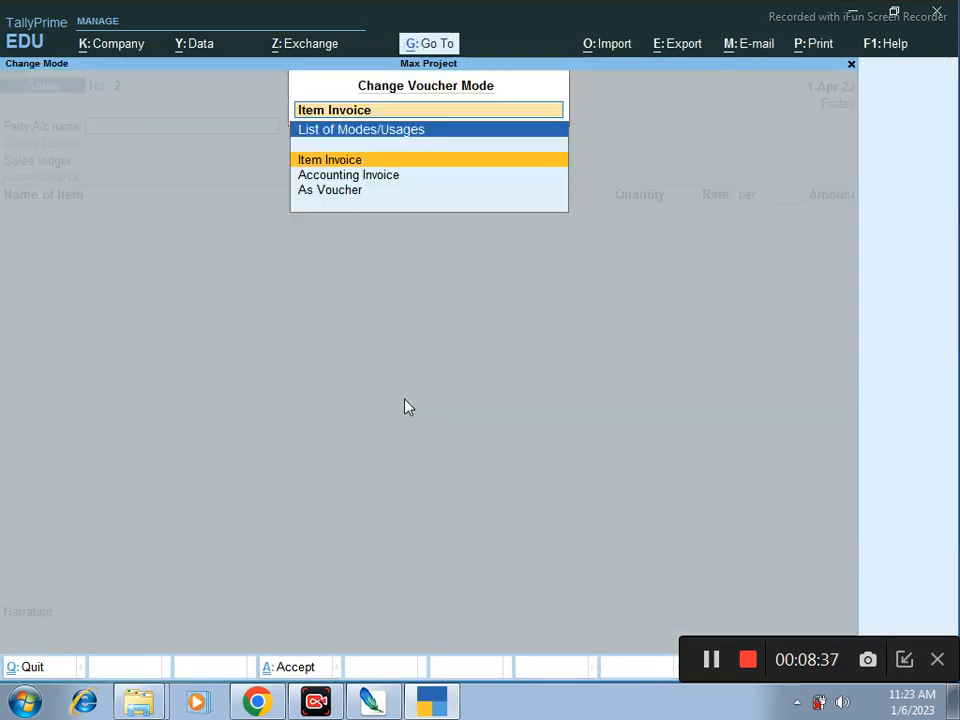
key("Down")
key("Down")
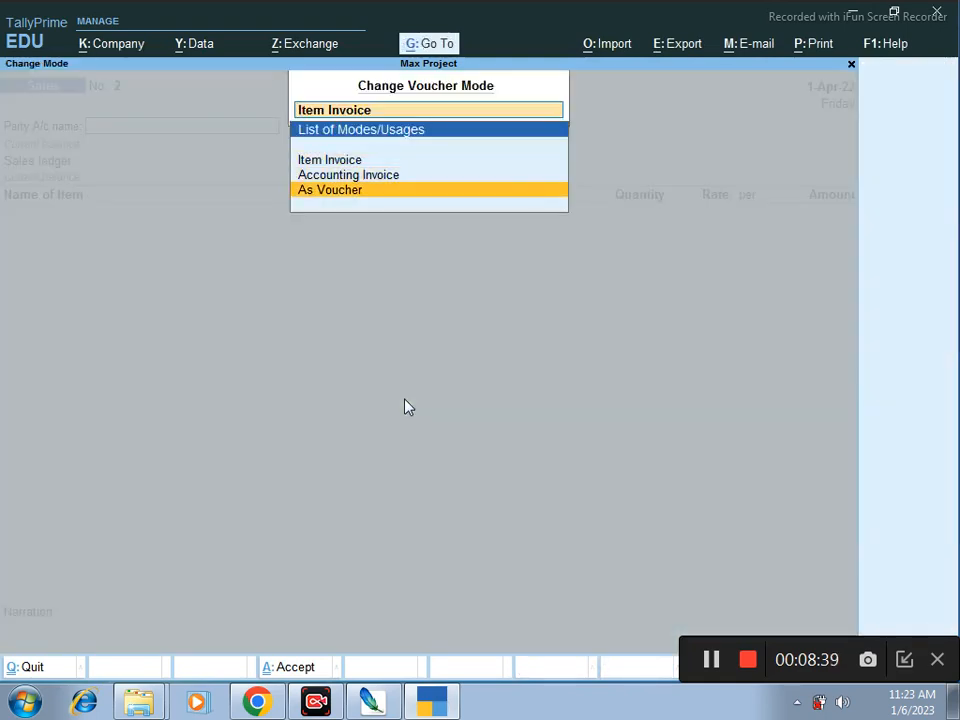
key("Return")
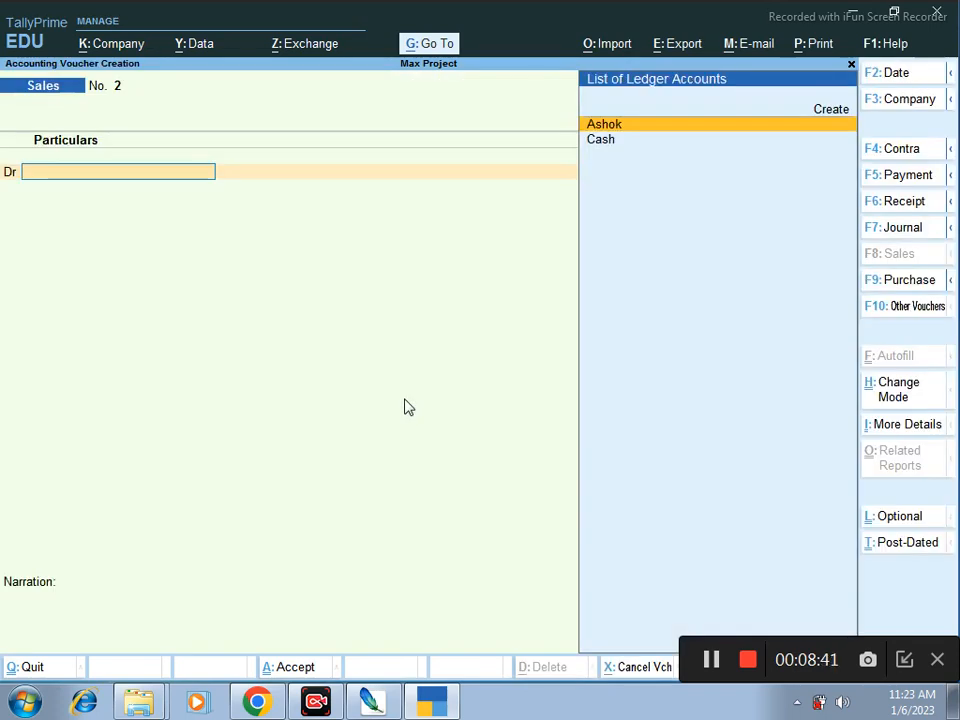
- Choose the credit customer's ledger as the sales voucher's debit ledger and leave all dispatch details blank
key("Return")
key("Return")
key("Return")
key("Return")
key("Return")
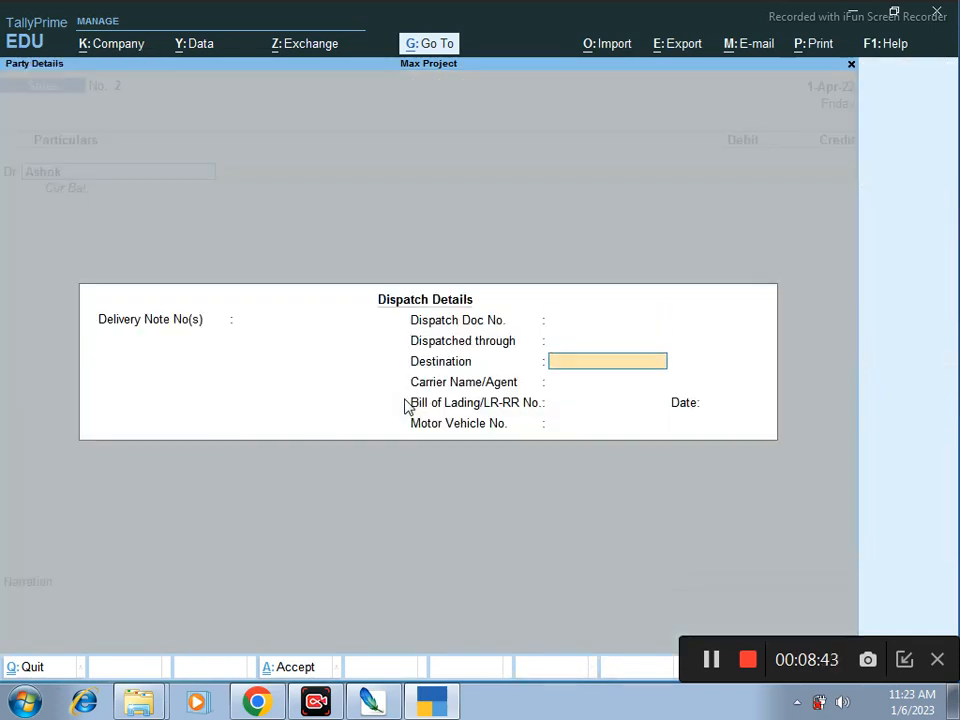
key("Return")
key("Return")
key("Return")
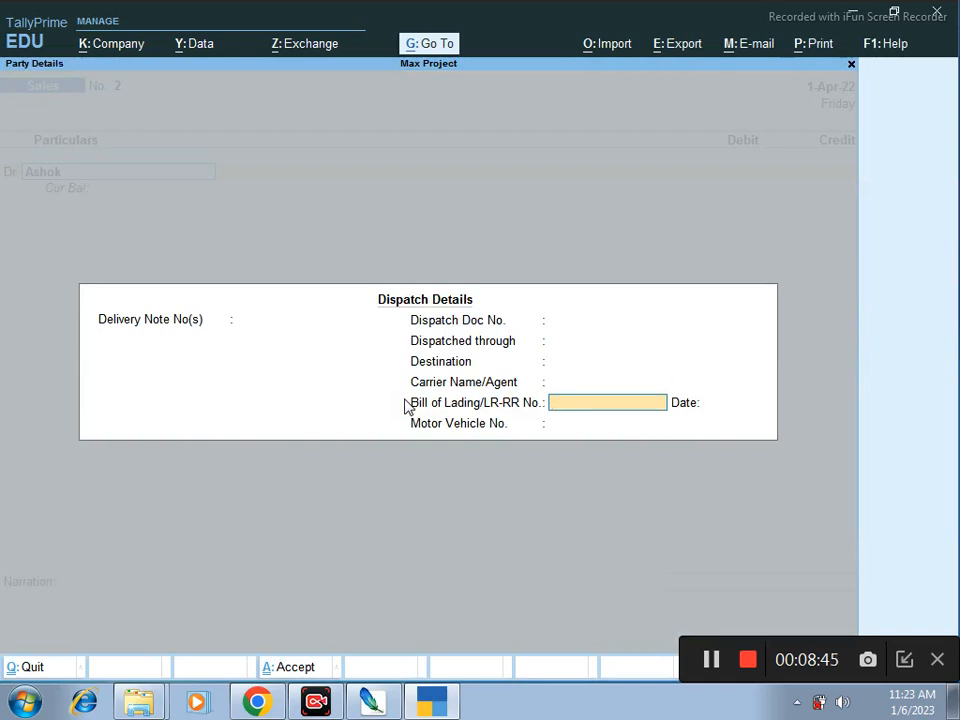
key("Return")
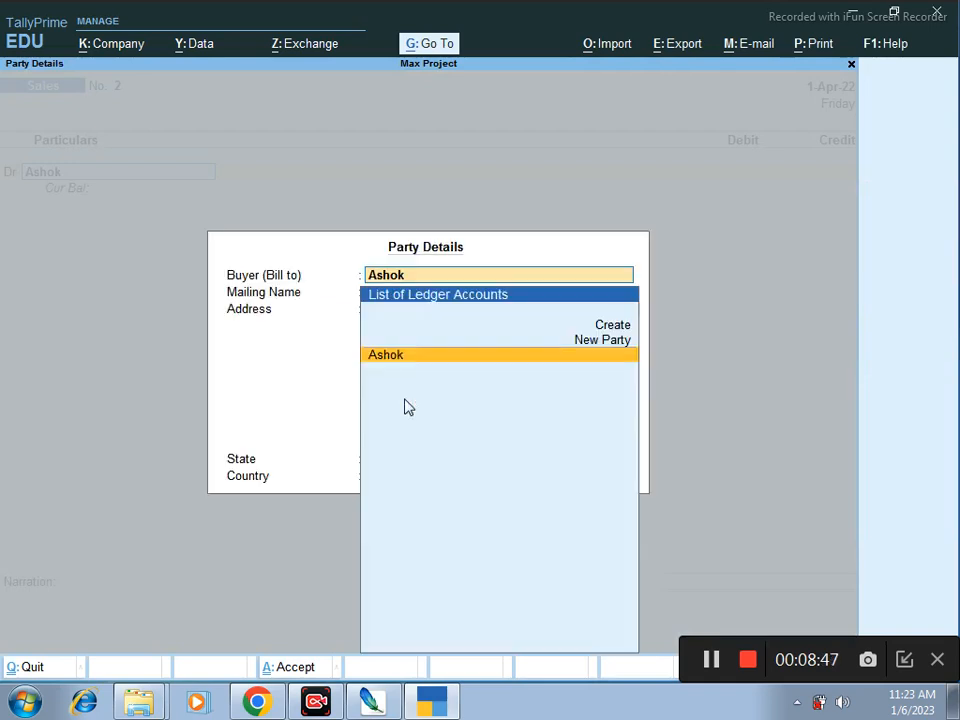
- Complete the party details with the customer as buyer, entering the customer's address and postal code and keeping the preset state
key("Return")
key("Return")
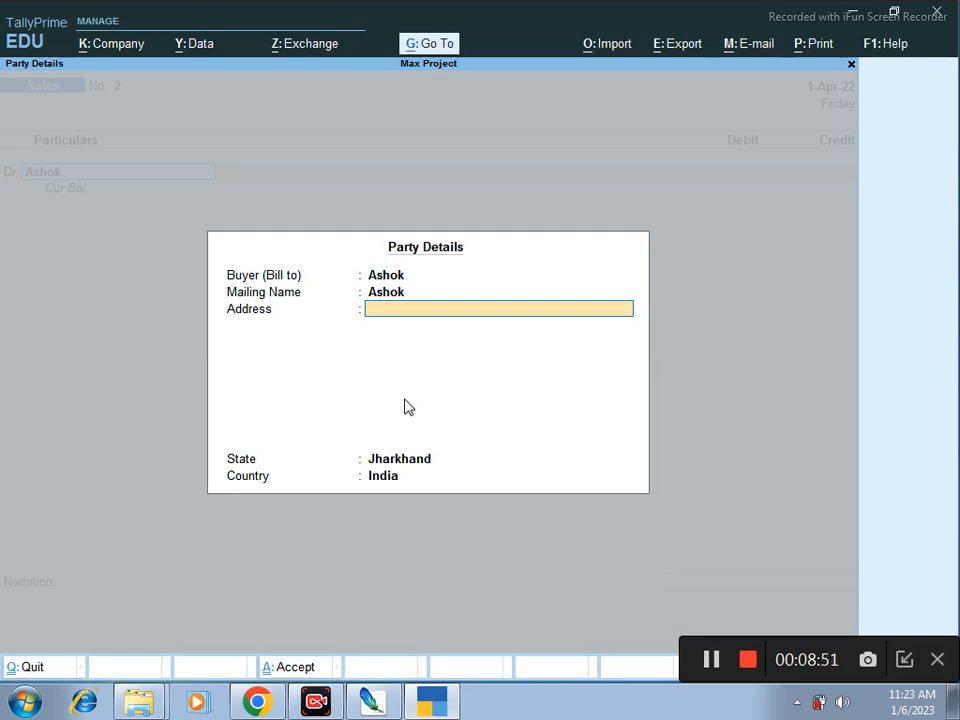
type("Jodhadih More Chas")
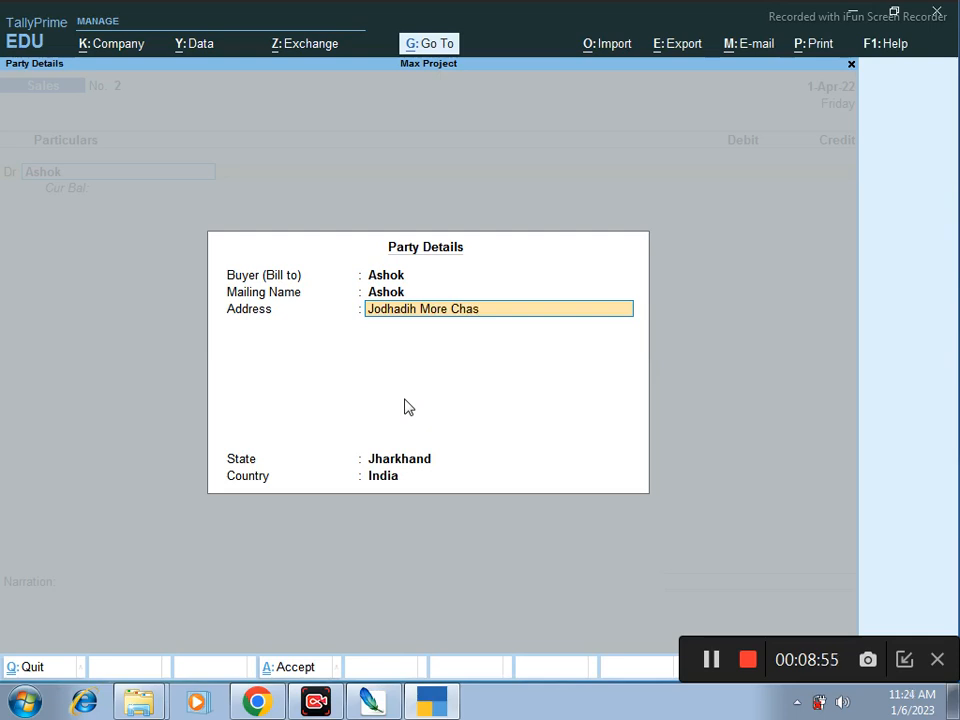
type(" Bokaro")
key("Return")
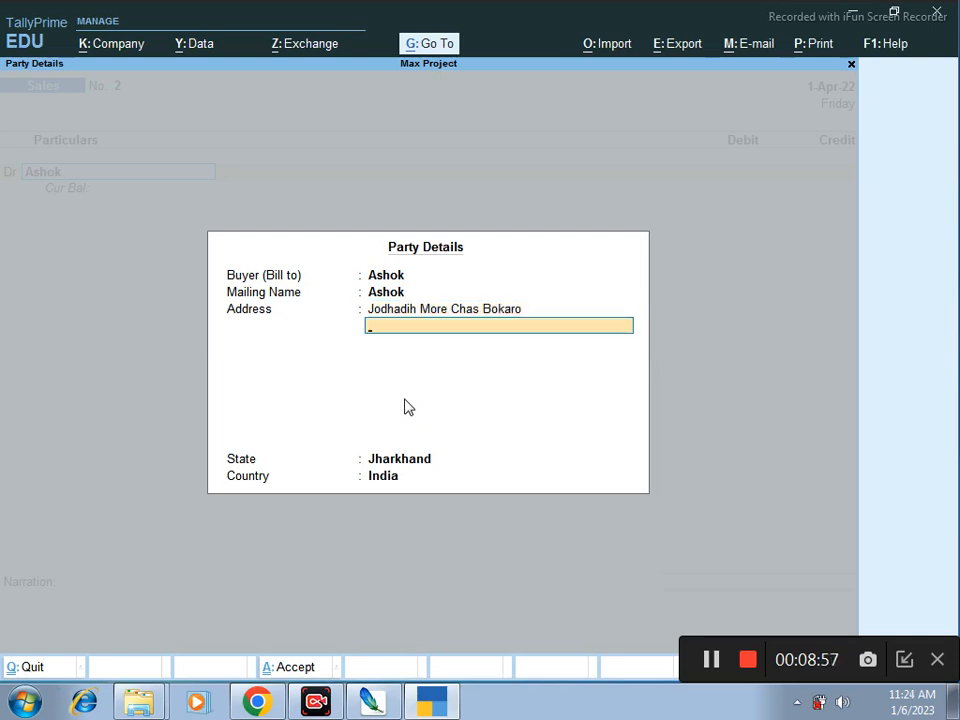
type("827013")
key("Return")
key("Return")
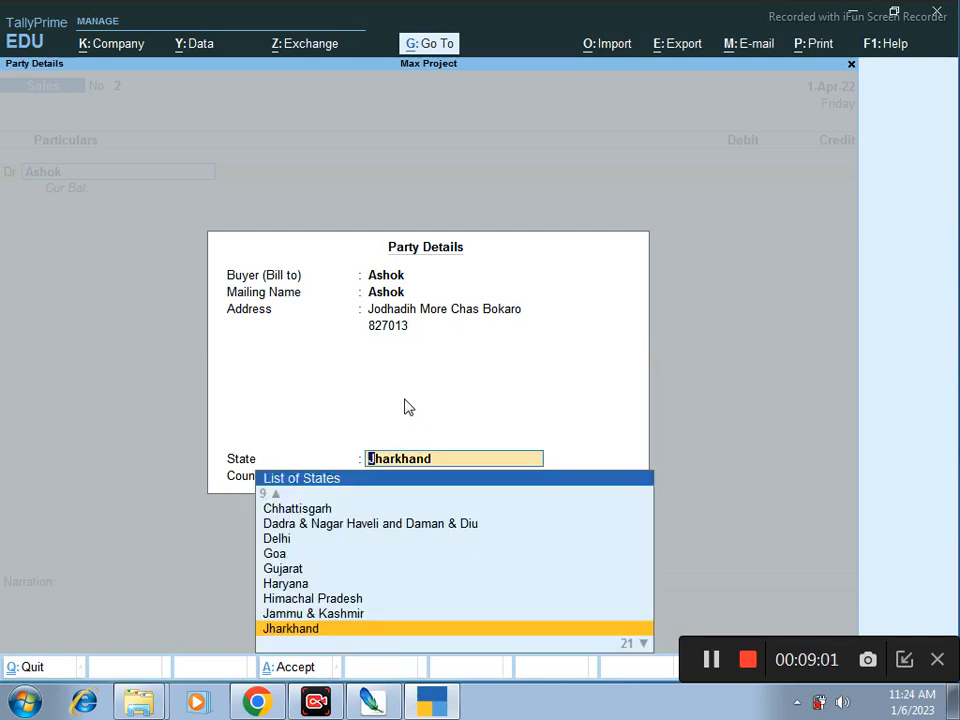
key("Return")
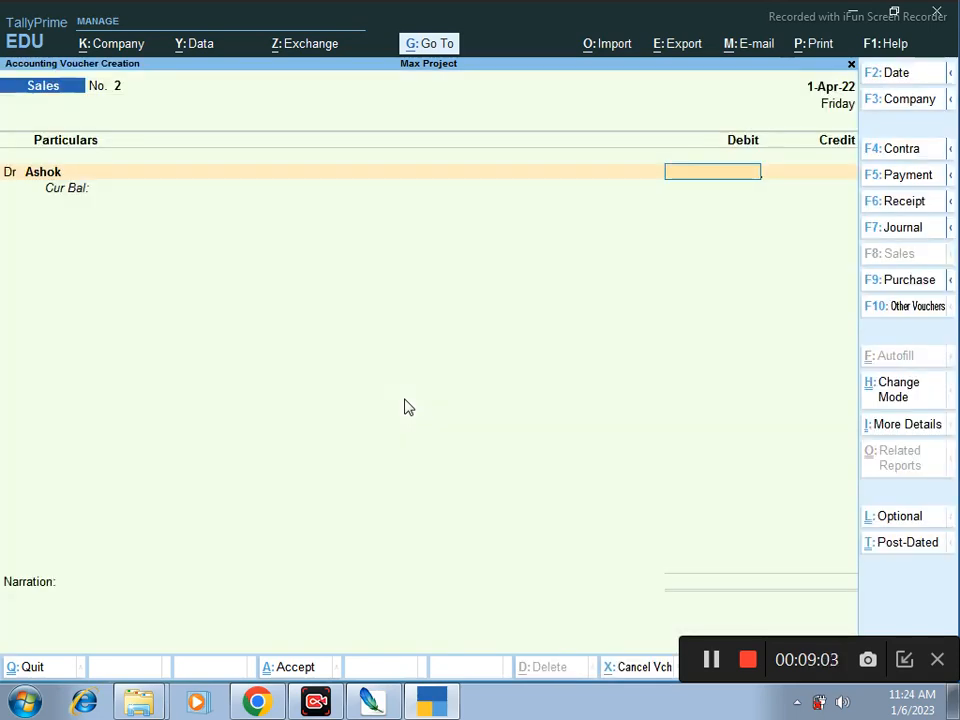
- Debit the customer's ledger with 60000 and allocate the full amount to a New Ref bill named Shiv123
type("60000")
key("Return")
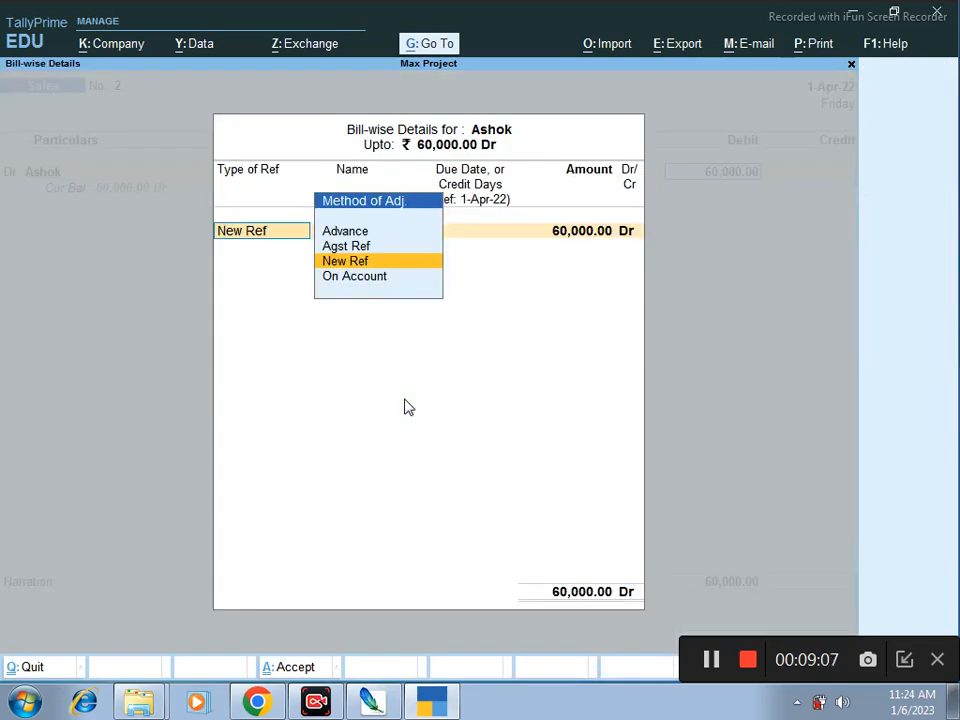
key("Return")
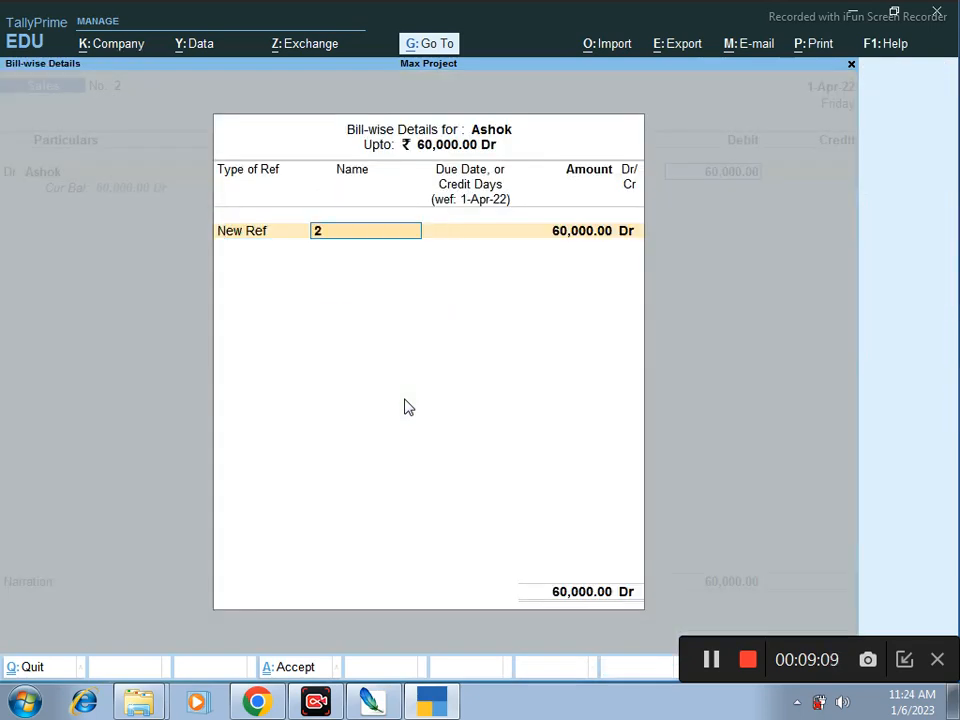
type("Shiv123")
key("Return")
key("Return")
key("Return")
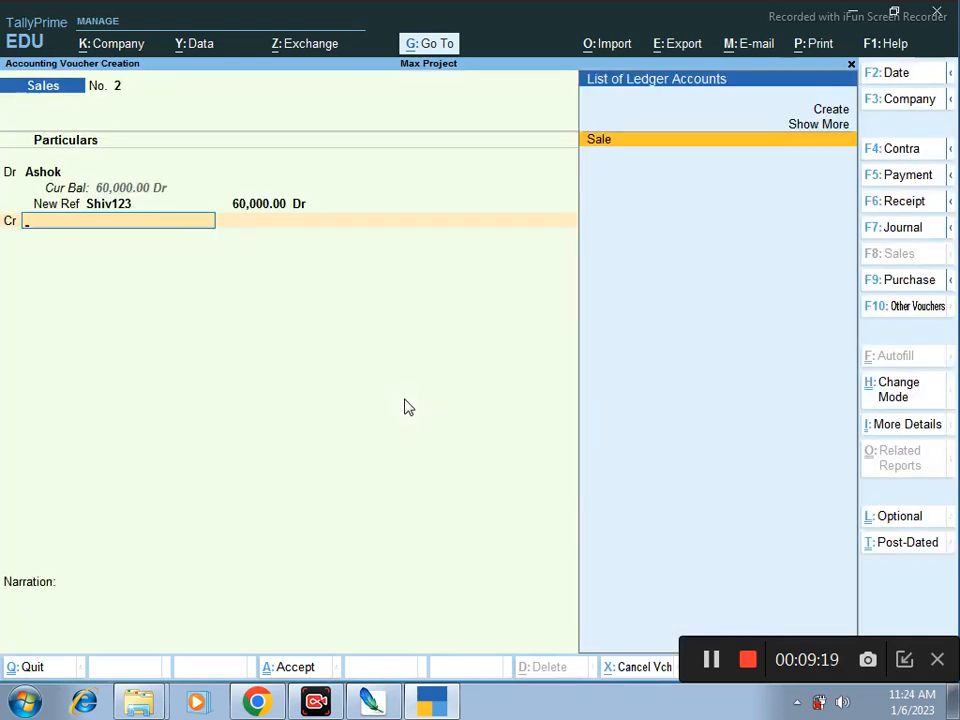
- Credit Sale with 60000 and save the credit sales voucher without a narration
key("Return")
key("Return")
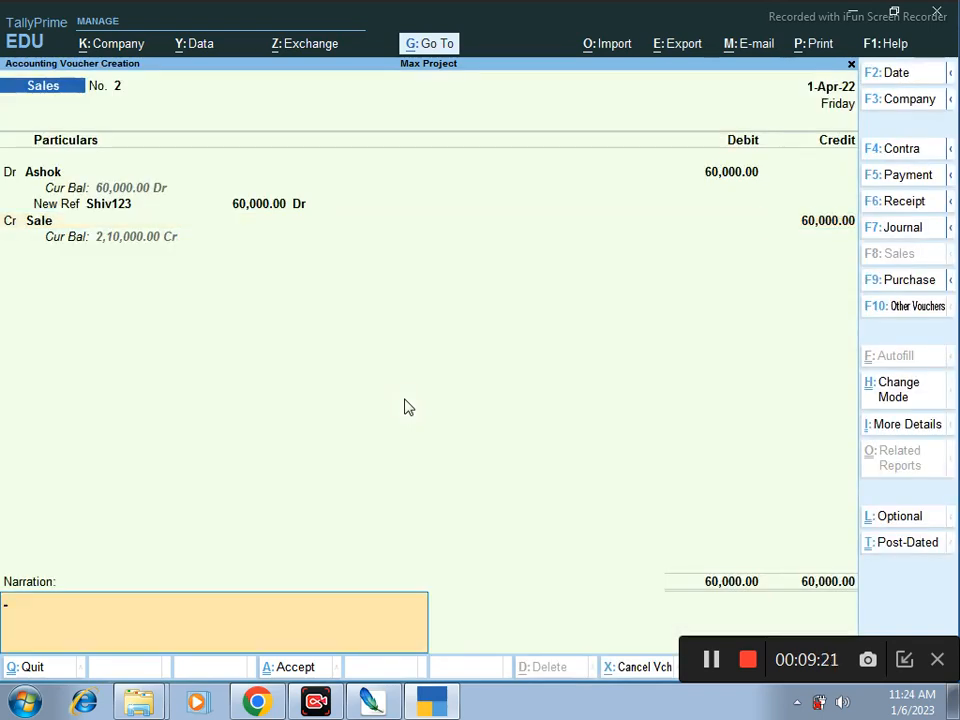
key("Return")
key("Return")
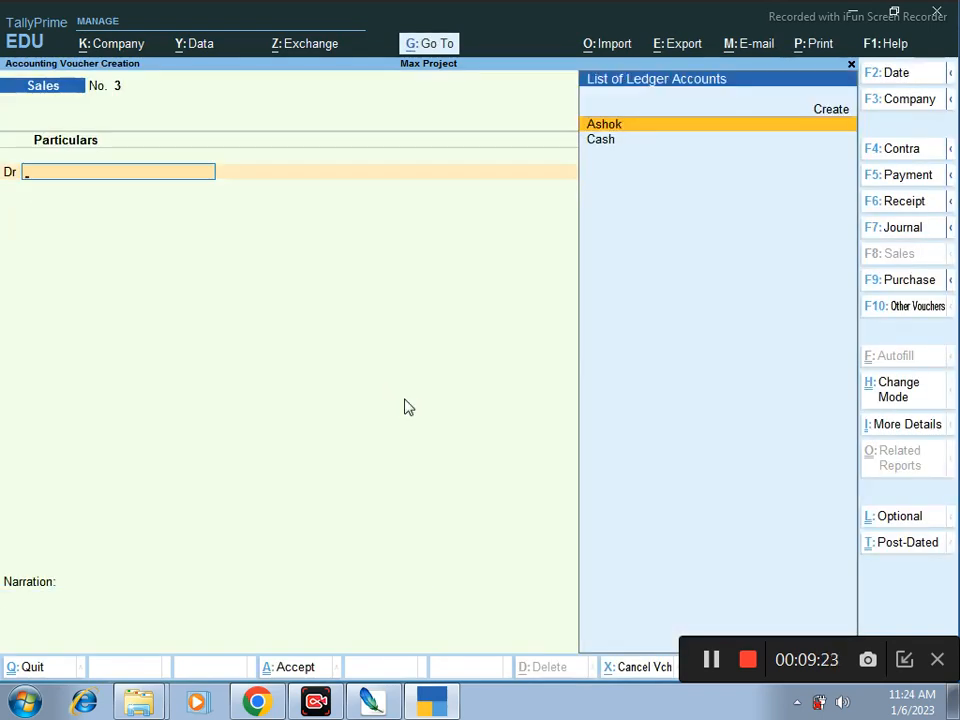